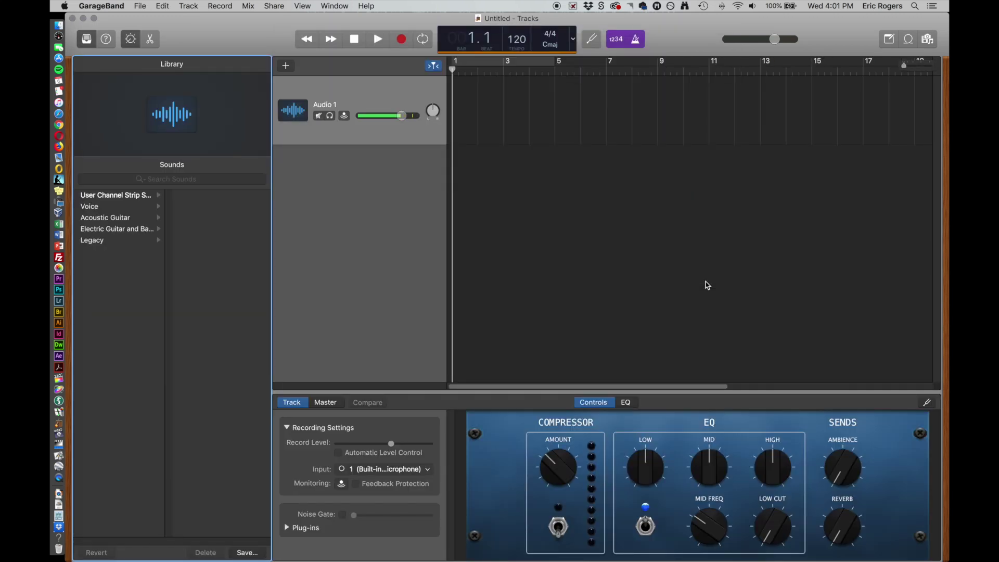
Hide the sound library, then show the media browser's movies with an enlarged folder list.
click(87, 39)
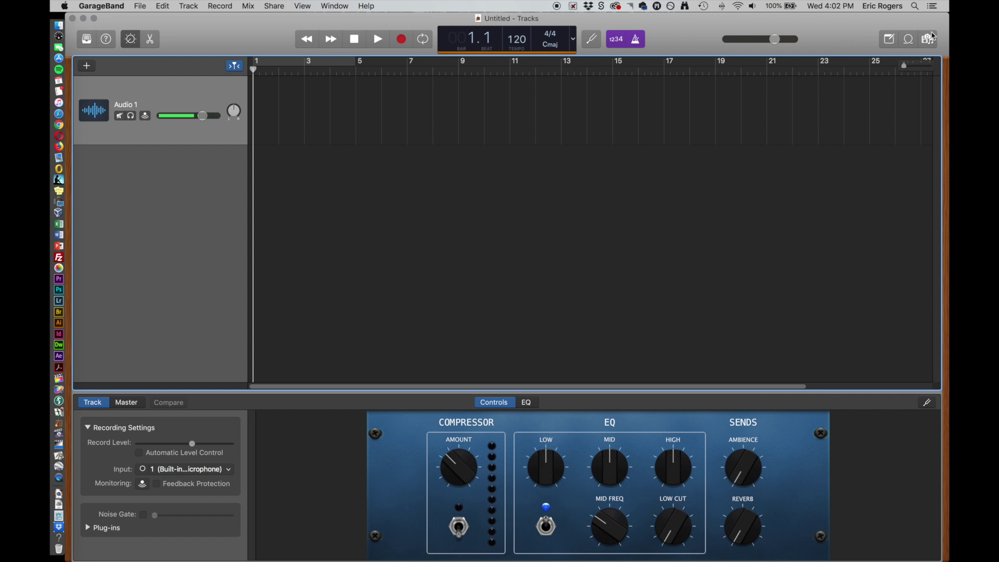
click(929, 40)
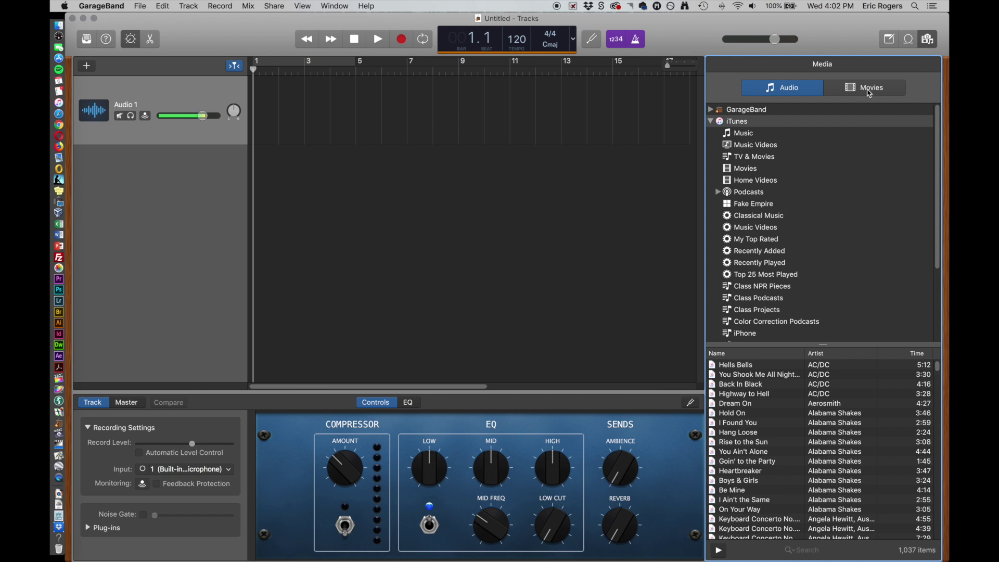
click(870, 94)
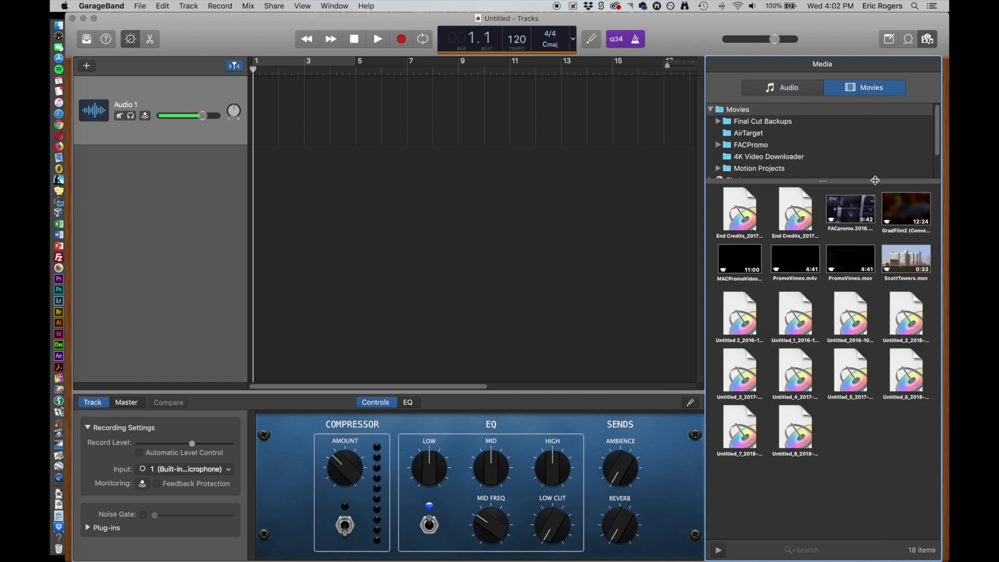
drag(824, 182, 829, 221)
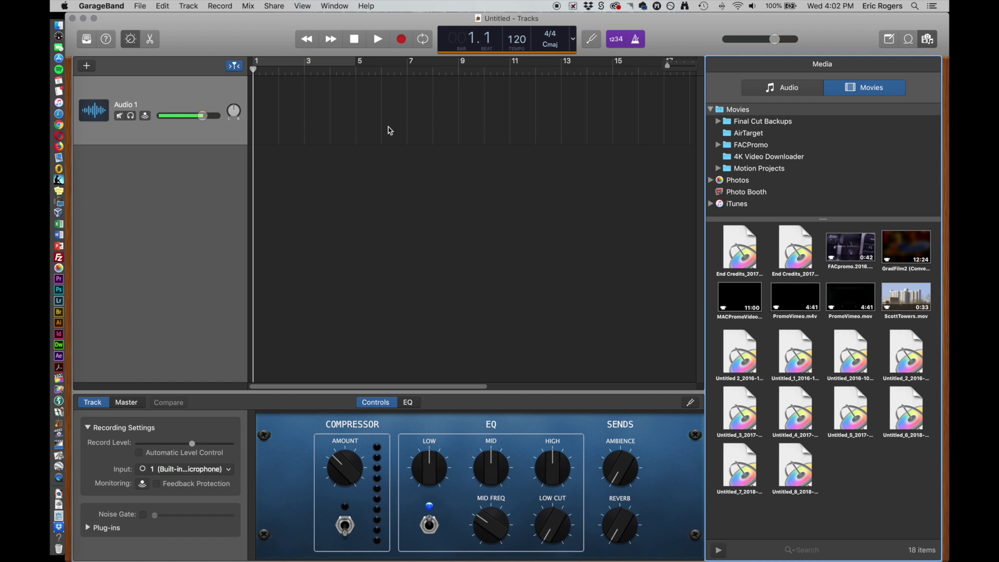
Open the movie Galen The Trial.mov from the Desktop folder in the project.
click(138, 6)
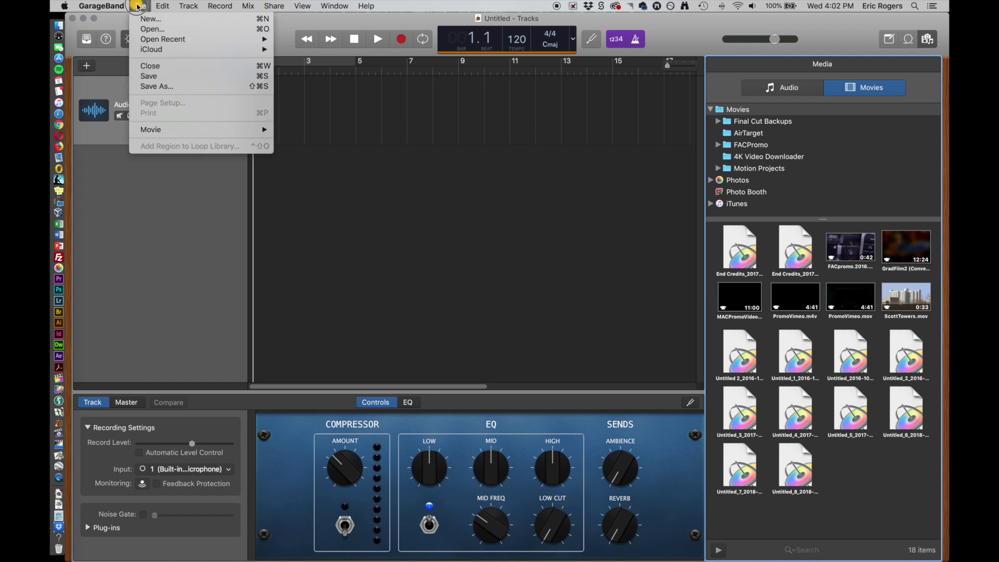
mouse_move(163, 130)
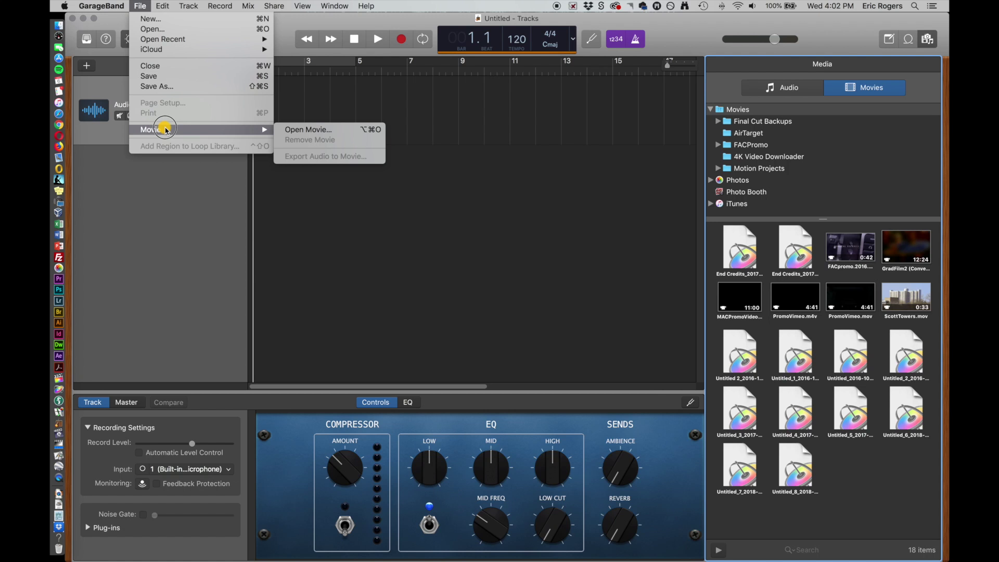
click(319, 128)
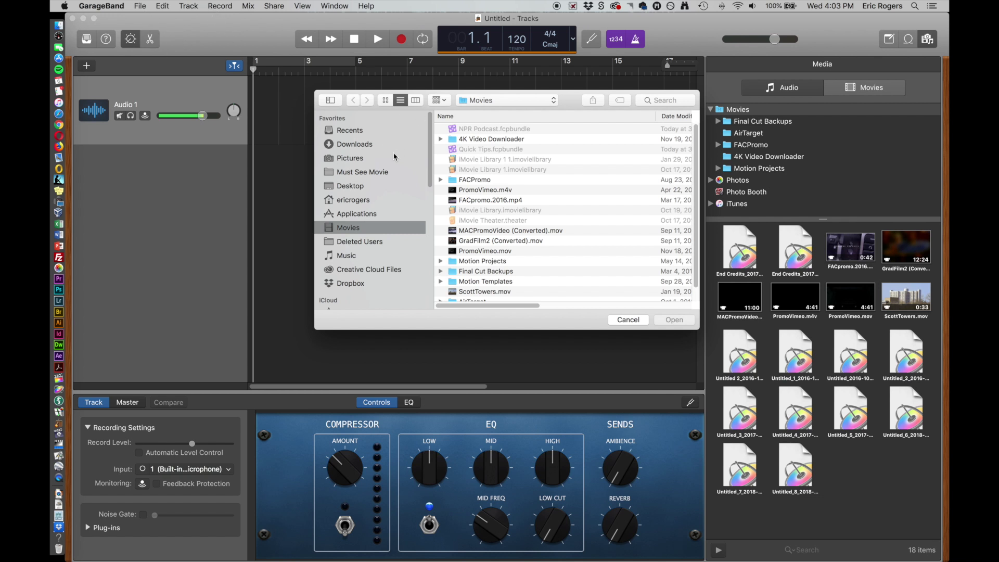
click(359, 186)
click(457, 134)
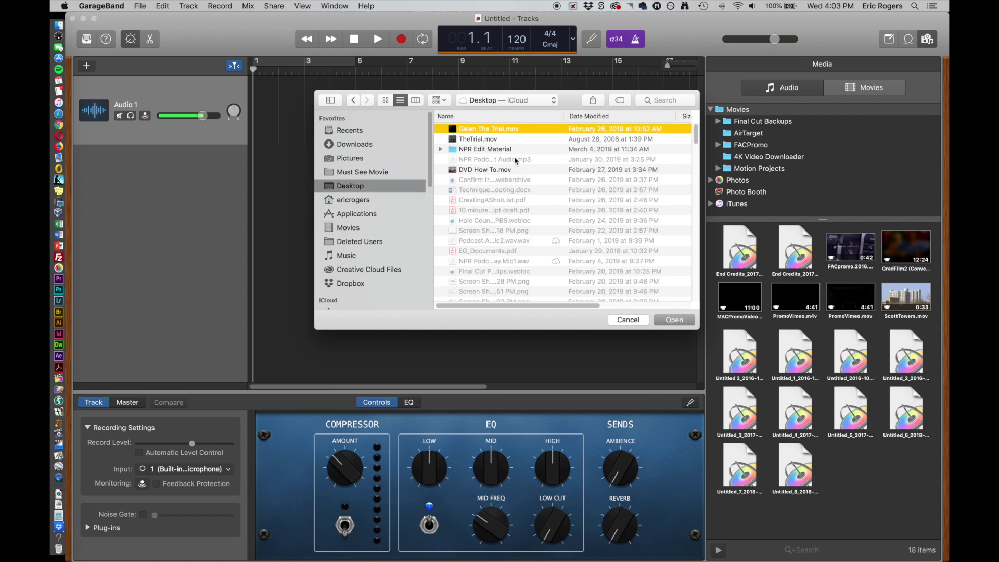
click(675, 320)
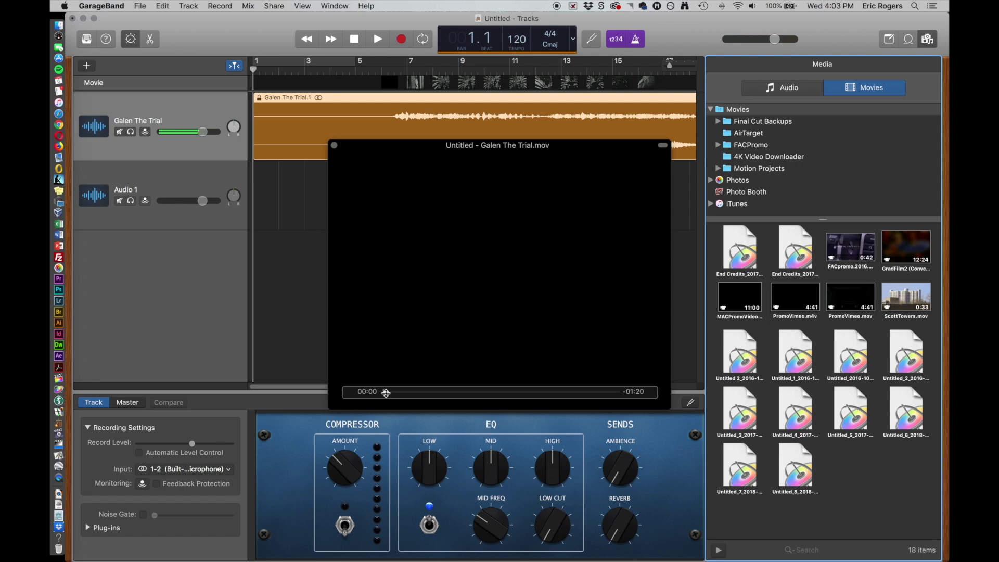
Scrub the movie to 00:03, then shrink its preview window and place it over the track's recording settings.
mouse_move(386, 393)
mouse_down()
mouse_move(417, 393)
mouse_move(393, 392)
mouse_up()
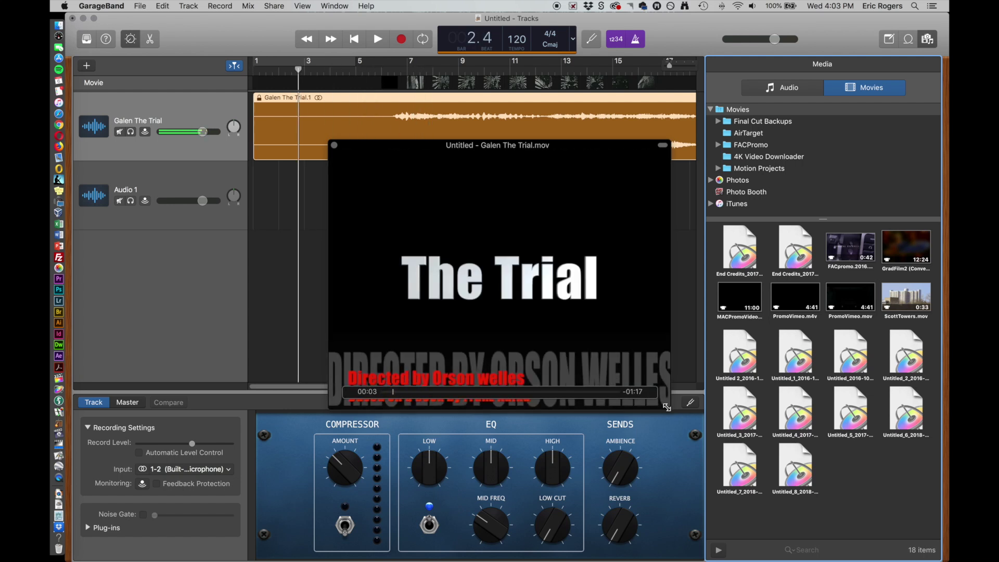
drag(667, 407, 569, 324)
drag(448, 142, 195, 422)
drag(257, 555, 250, 548)
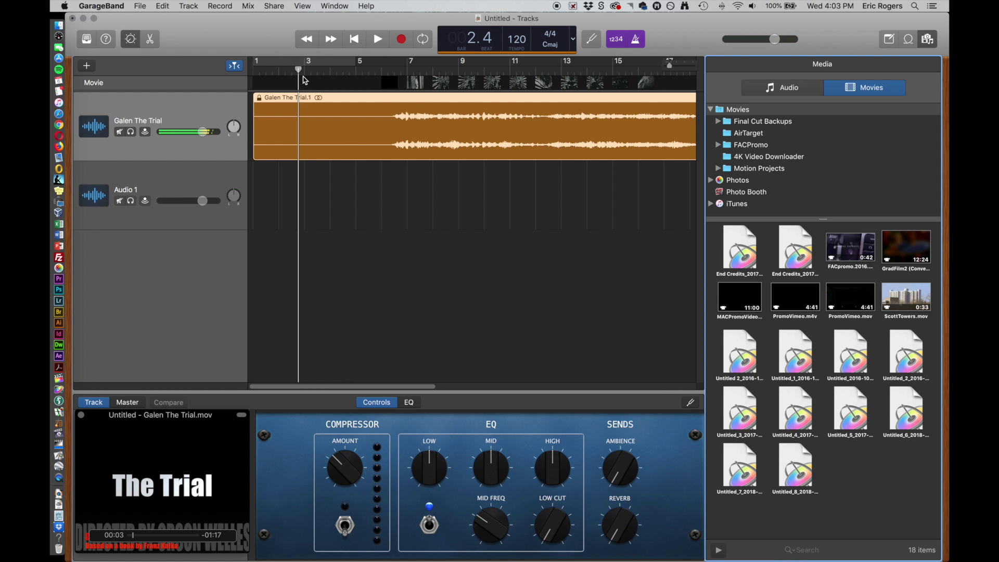
Play the movie with its audio track in two short passes.
key(space)
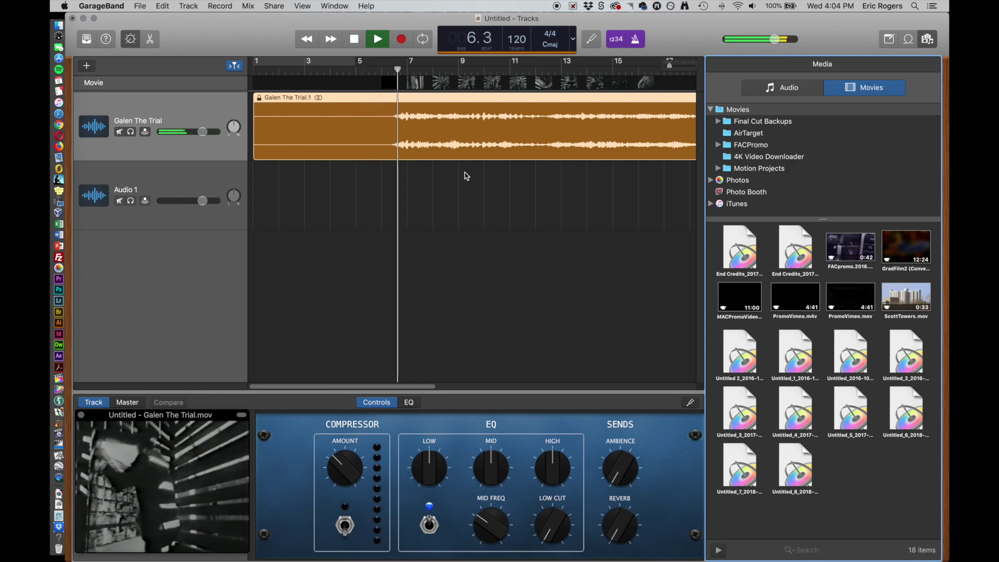
key(space)
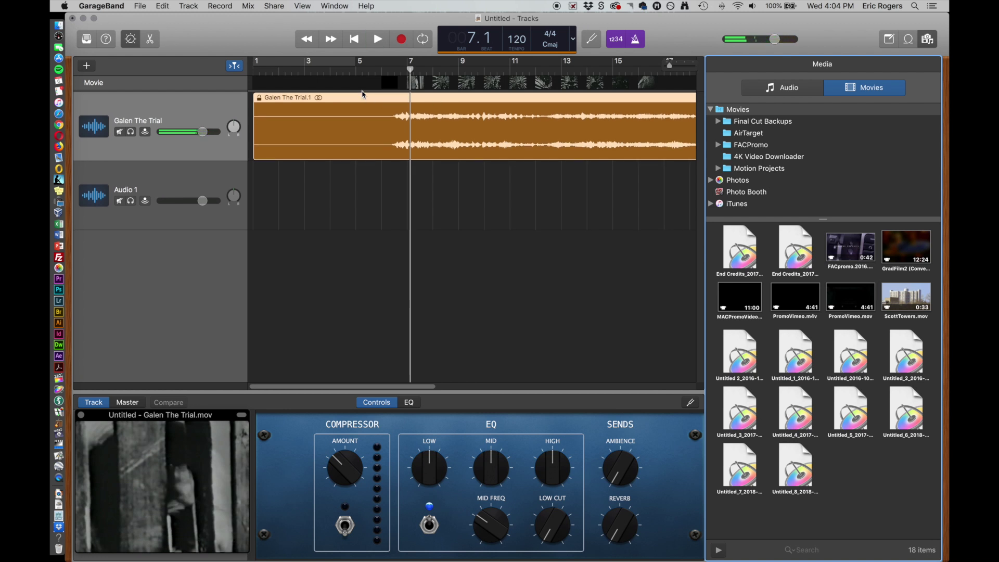
key(space)
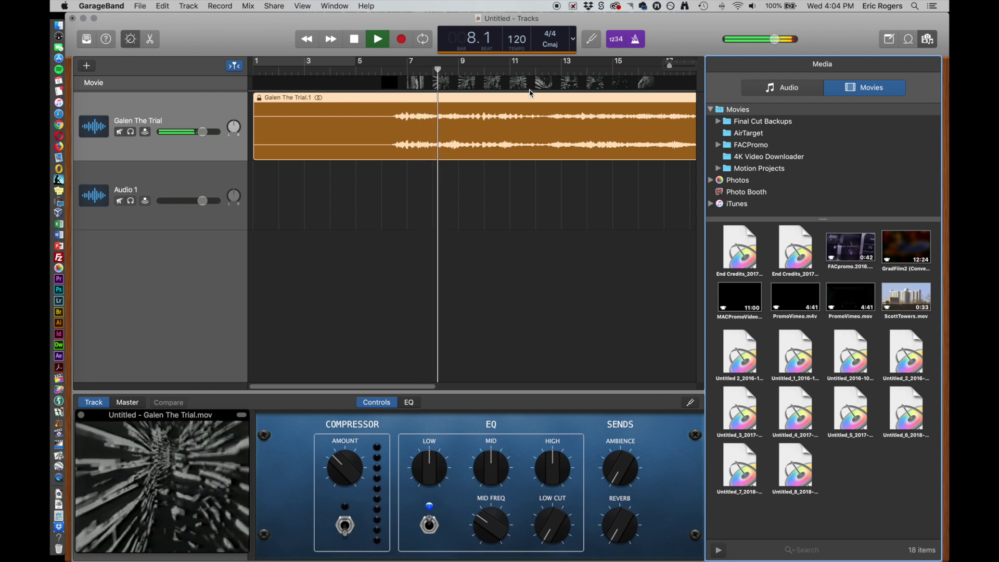
key(space)
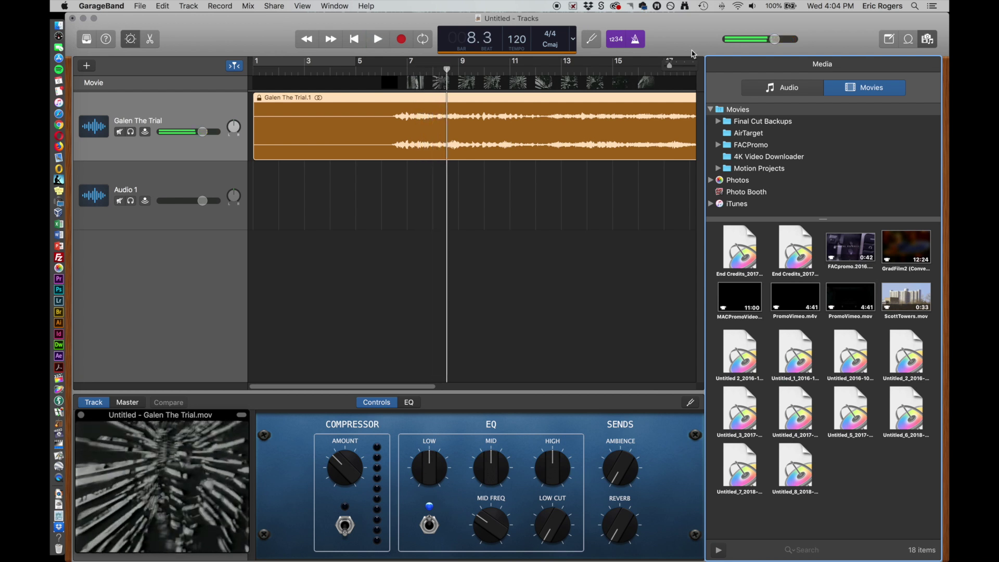
Turn off the metronome and switch the project display from beats to Time.
click(640, 45)
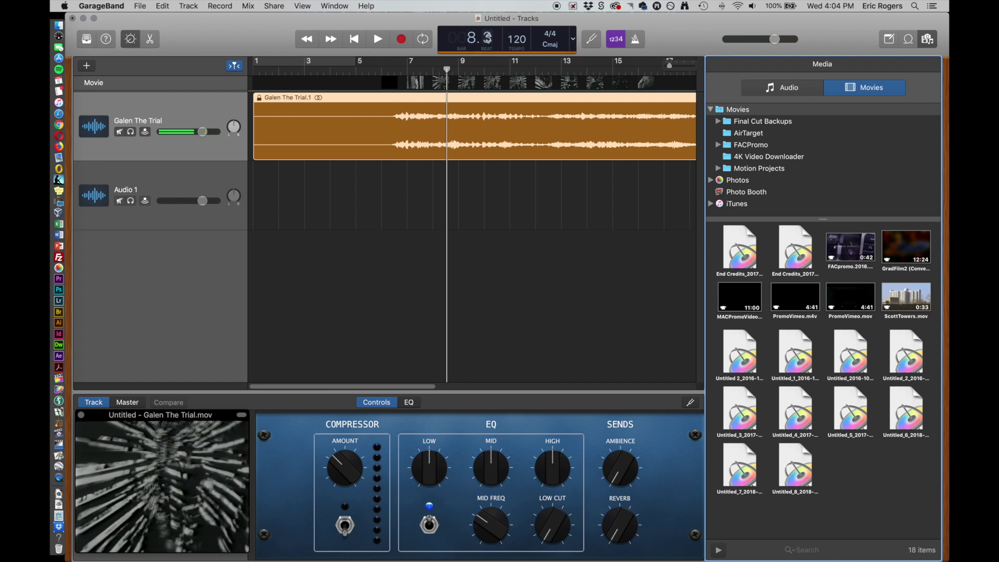
click(574, 39)
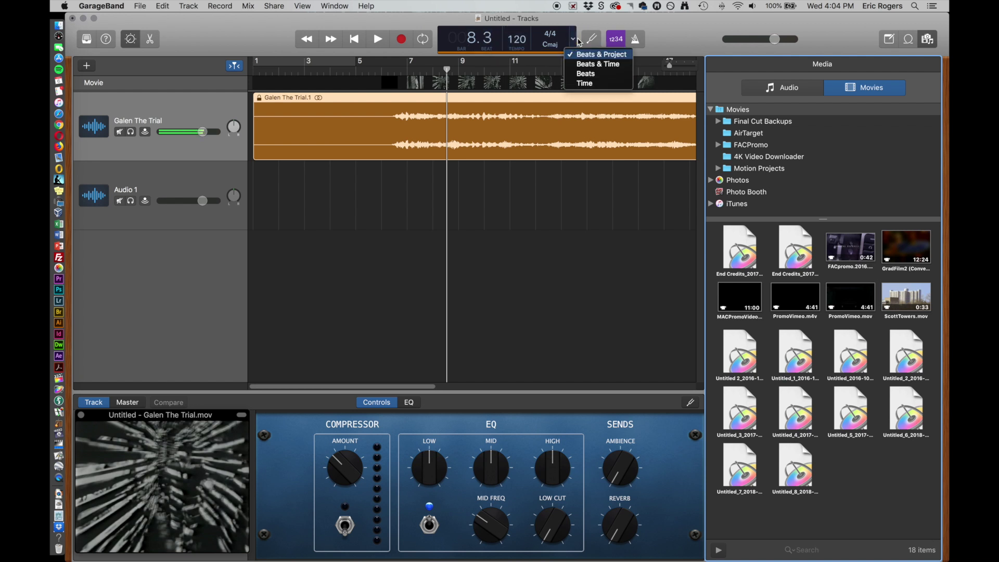
click(591, 84)
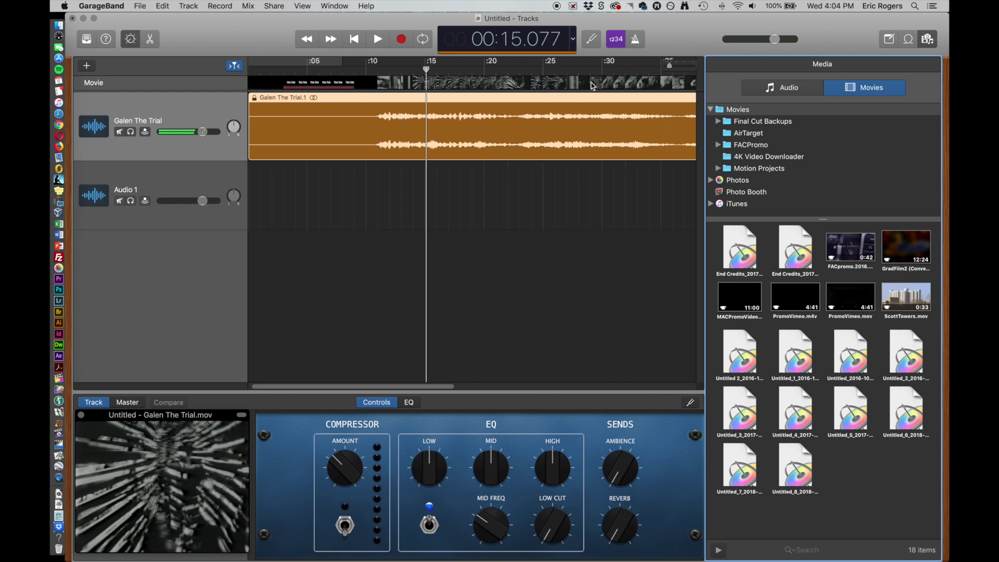
Play a section further along the movie and set the playhead at 20 seconds.
drag(428, 69, 466, 77)
key(space)
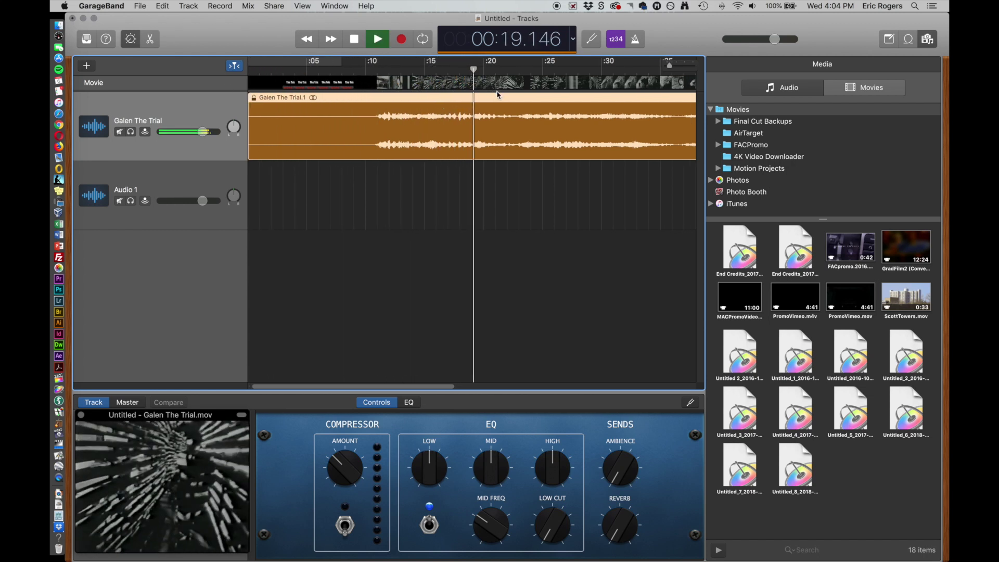
key(space)
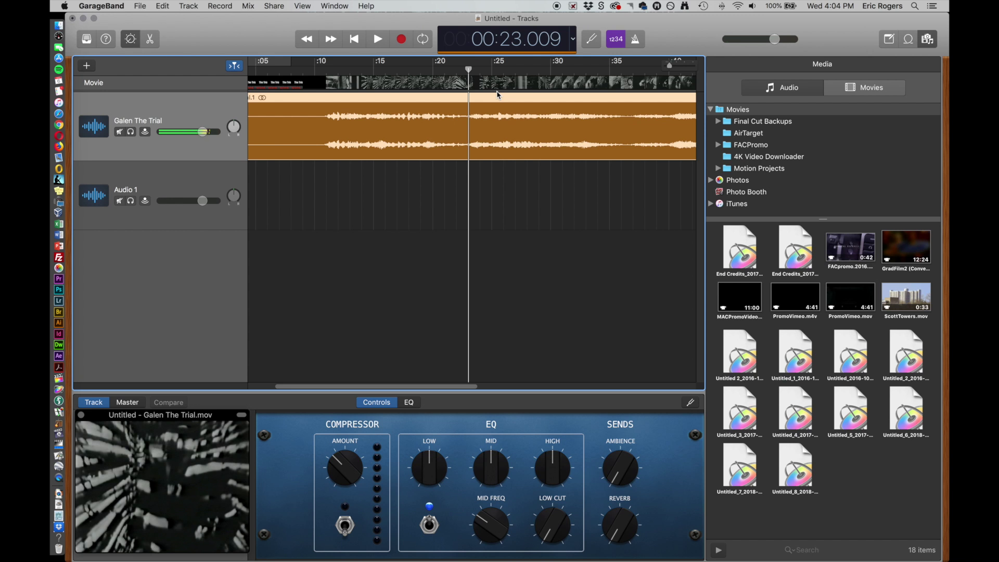
drag(469, 69, 433, 69)
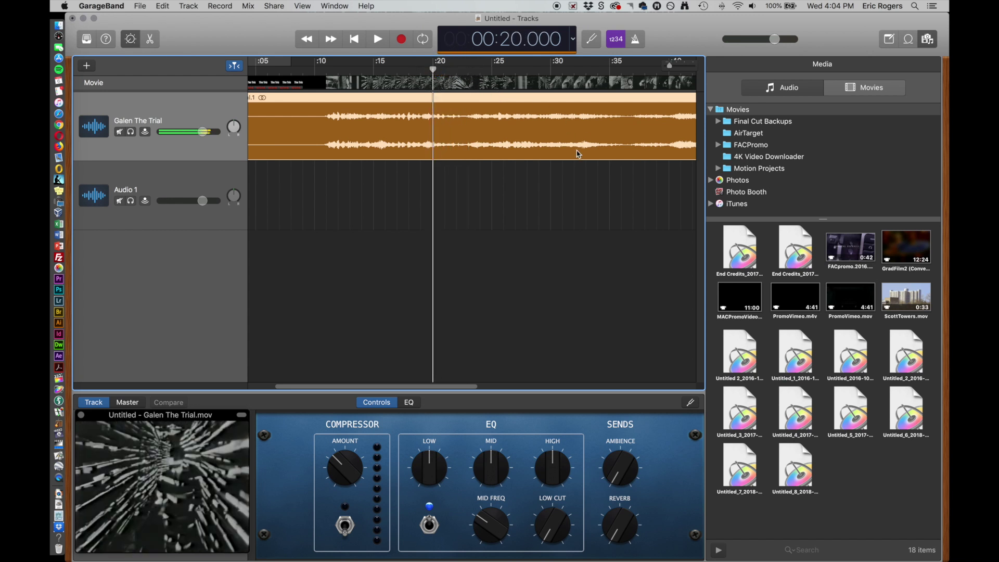
Show the Apple Loops browser and look through the list of available loops.
click(906, 40)
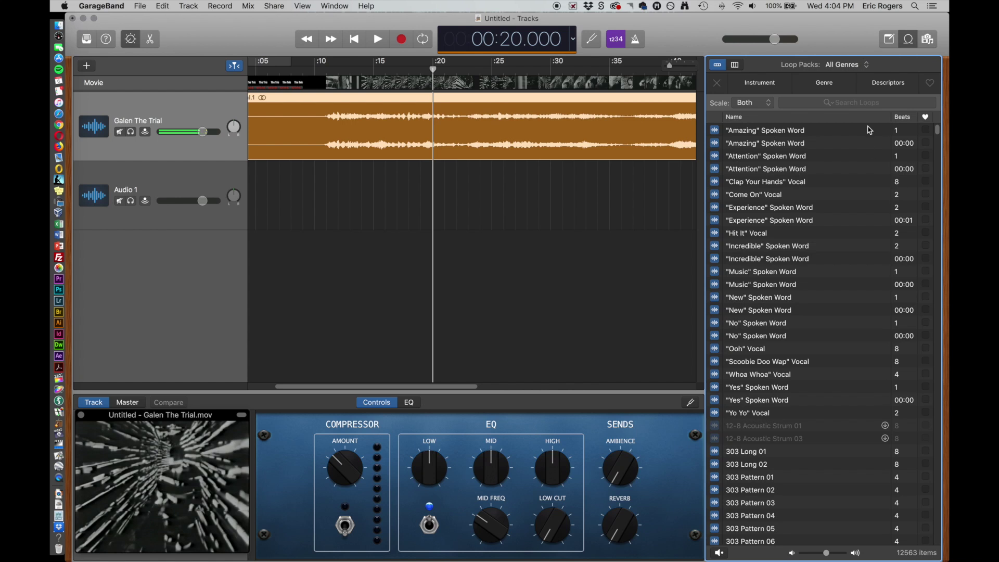
scroll(818, 162, down, 15)
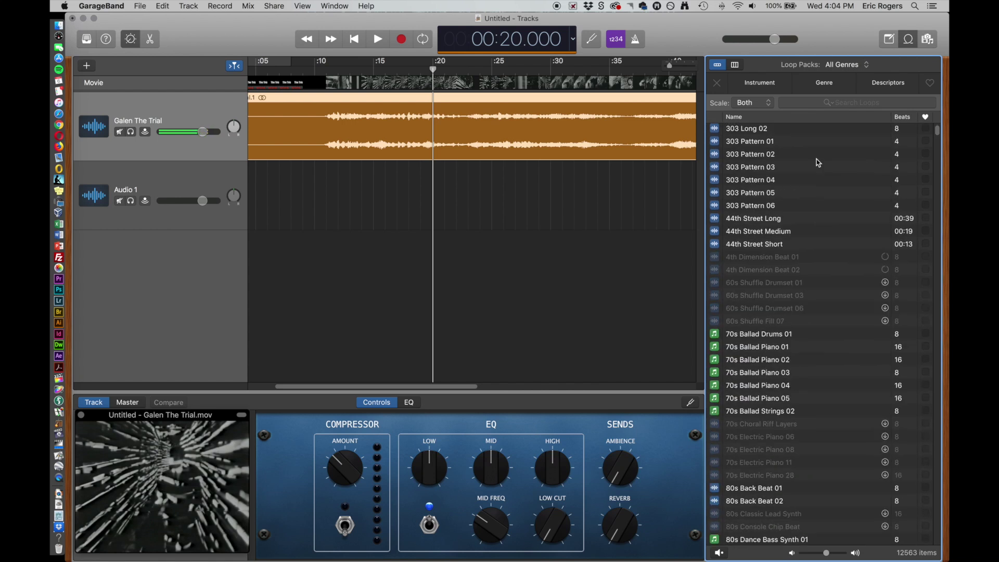
scroll(818, 165, down, 20)
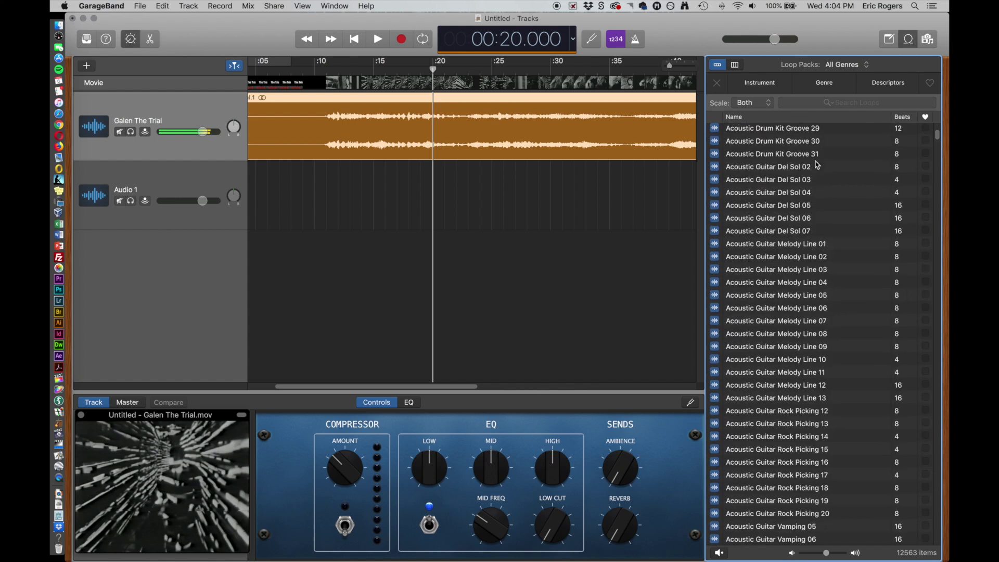
scroll(818, 166, down, 20)
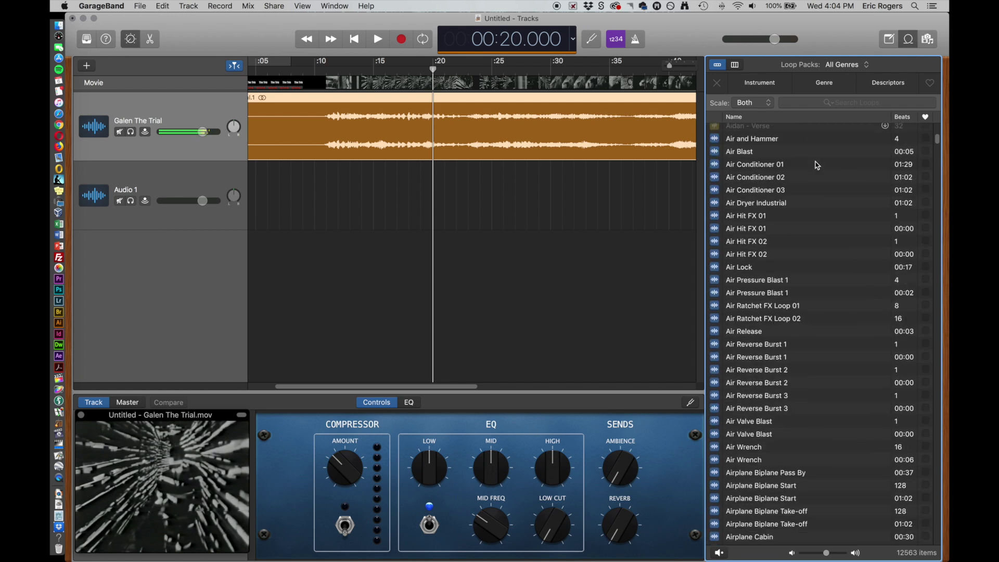
scroll(817, 166, down, 20)
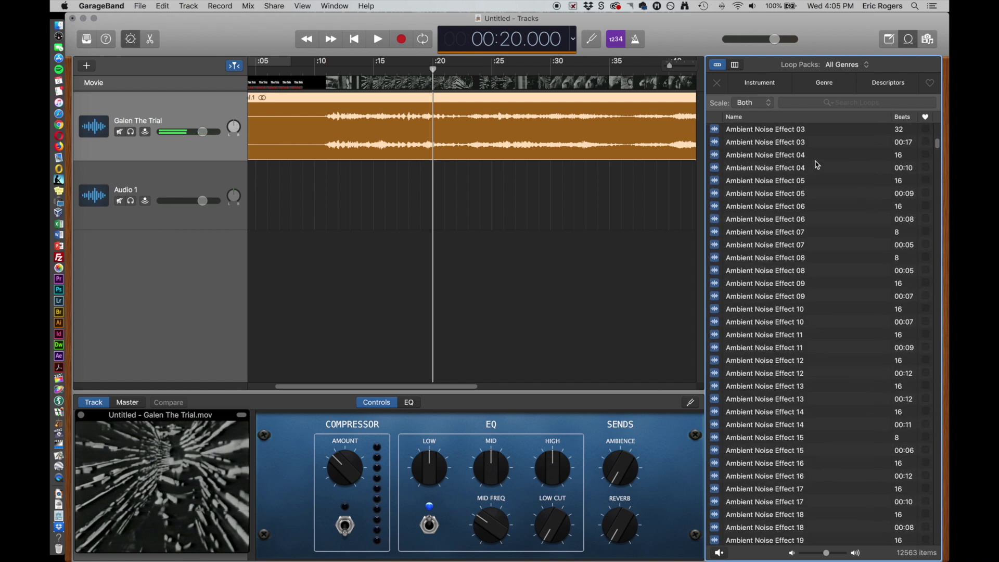
scroll(820, 162, up, 15)
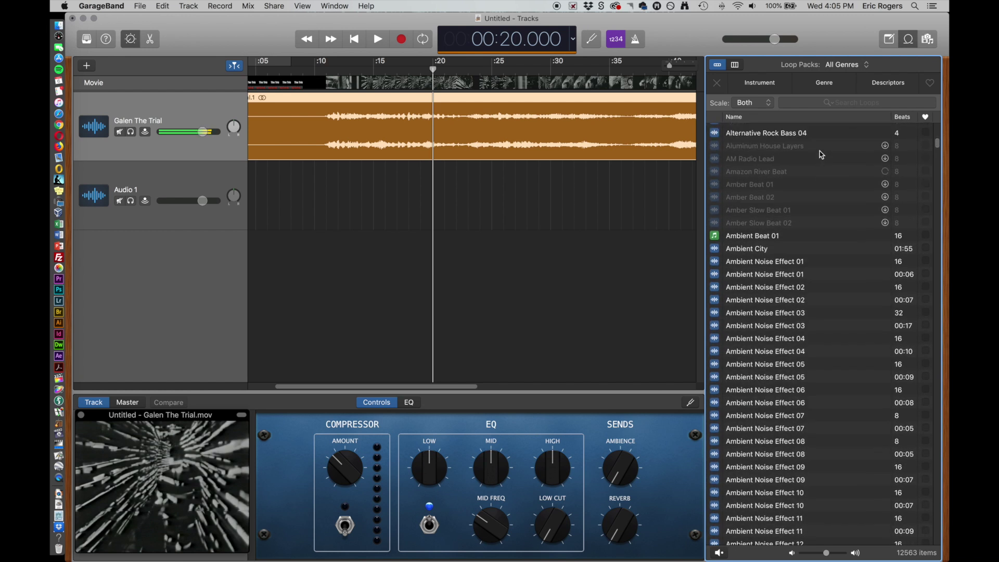
scroll(822, 152, up, 15)
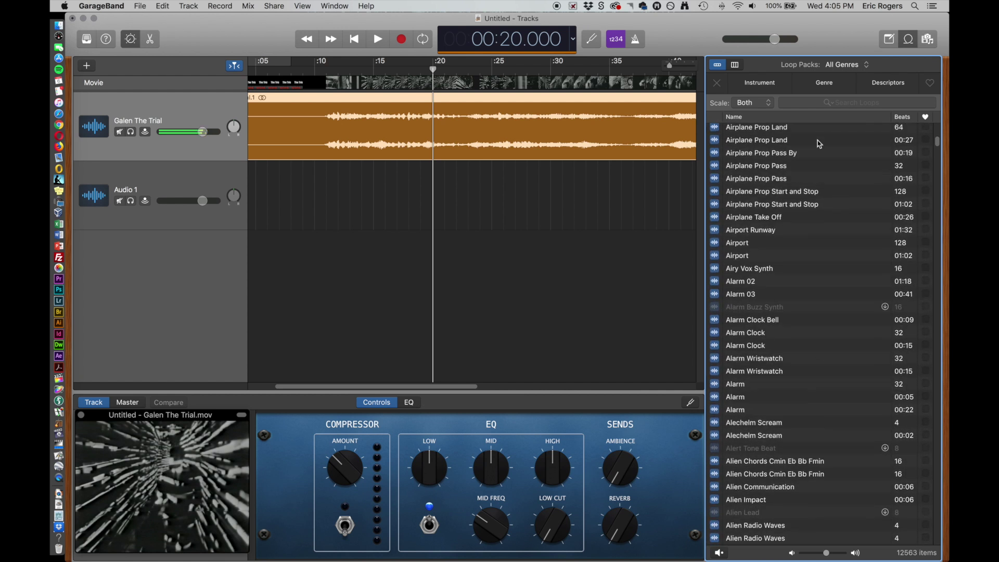
scroll(843, 116, up, 3)
Filter the loops by the Intense and Dark descriptors and audition the Hardcore Melancholy loop.
click(889, 87)
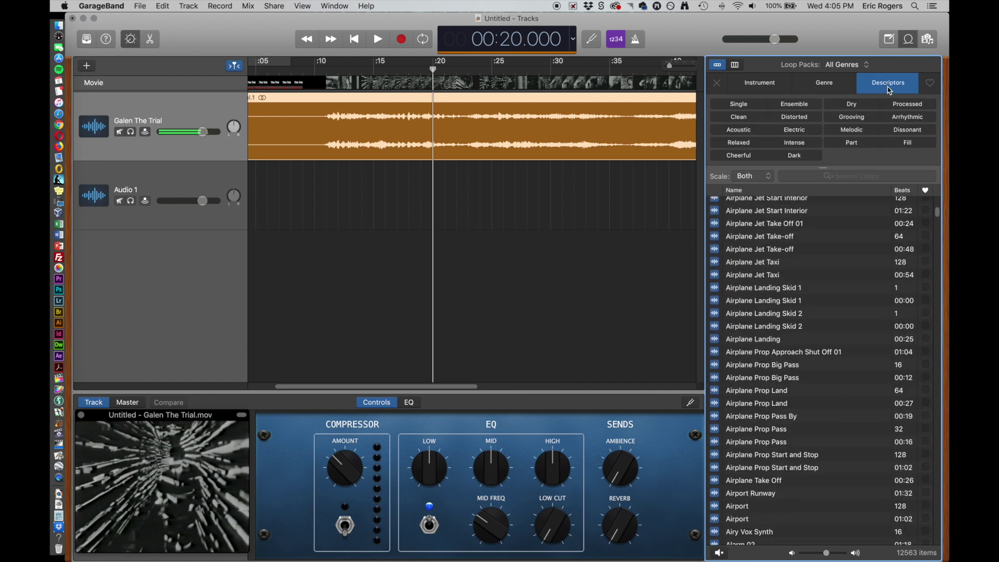
click(796, 142)
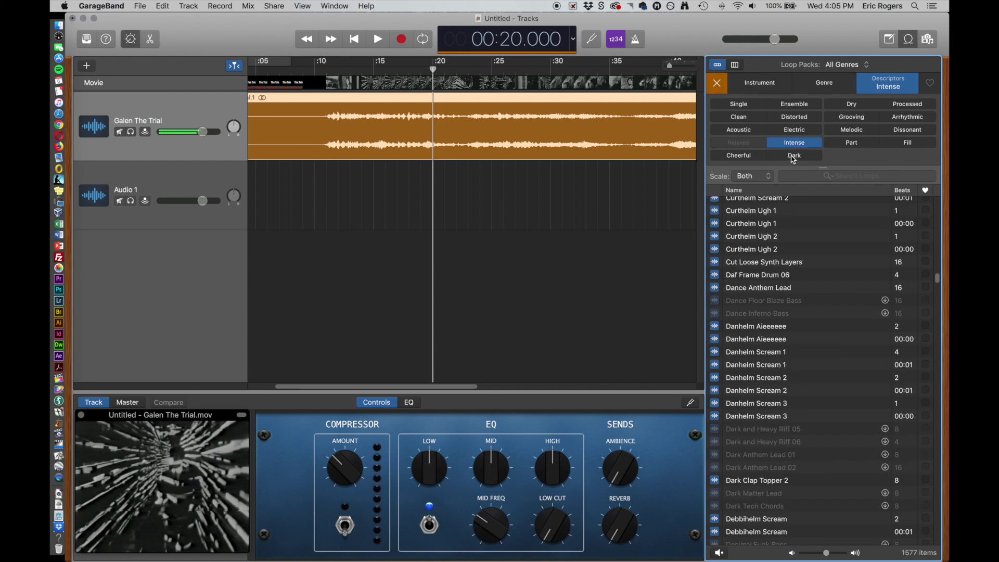
click(795, 157)
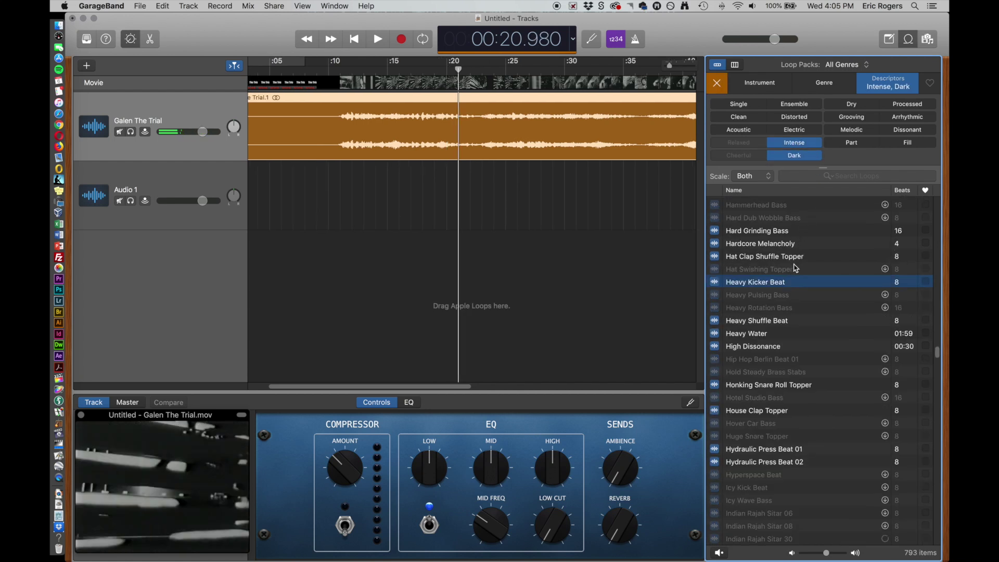
click(764, 247)
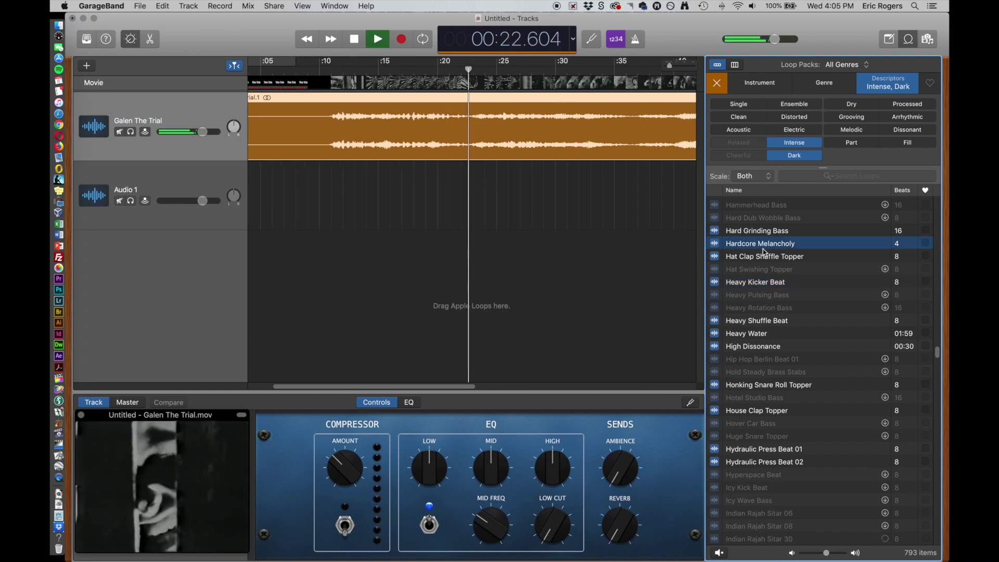
Narrow the loops further to the All Drums and Beats instruments.
click(769, 88)
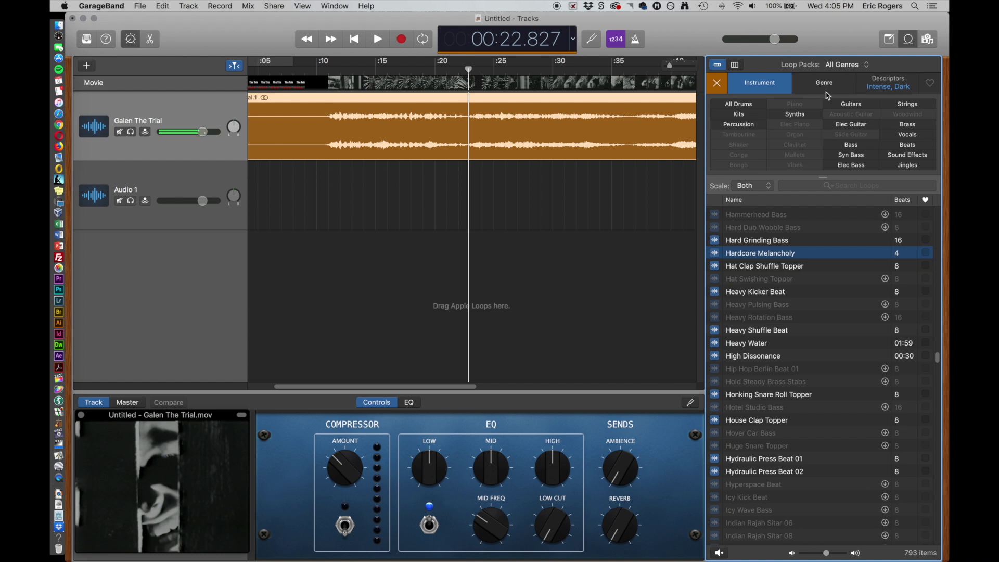
click(745, 106)
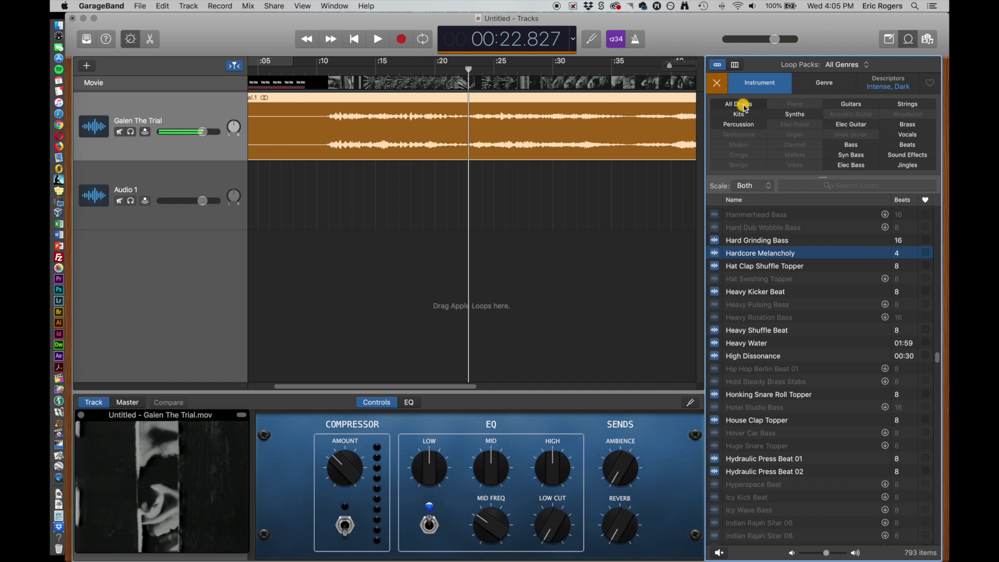
click(900, 147)
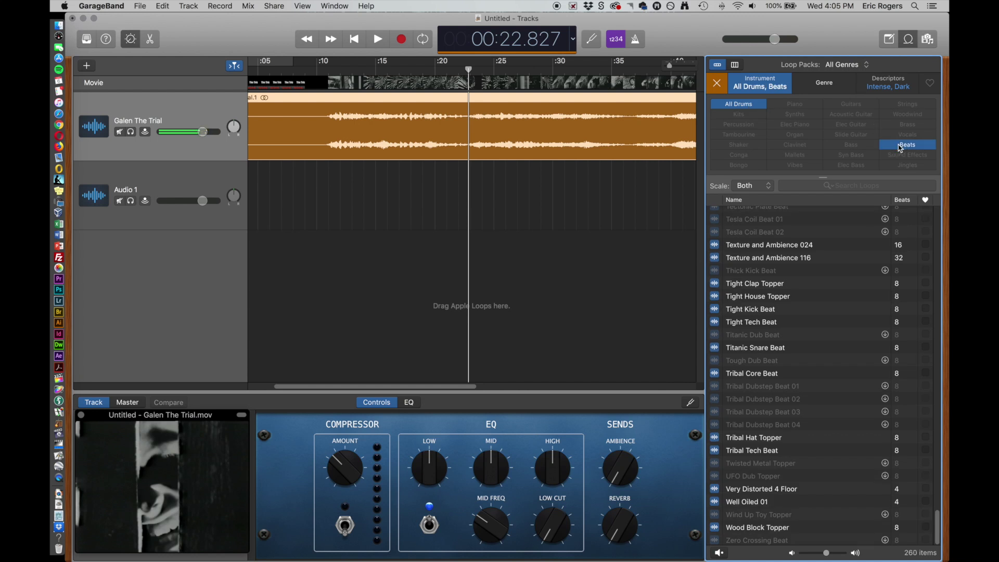
Audition the Texture and Ambience 024 loop and place it on the empty Audio 1 track at about 11 seconds.
click(753, 246)
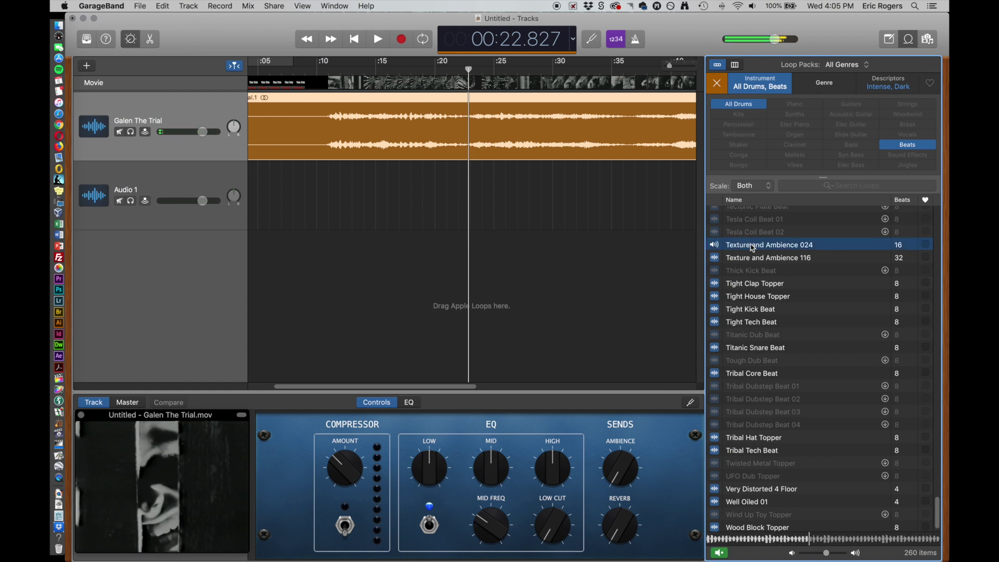
key(space)
key(space)
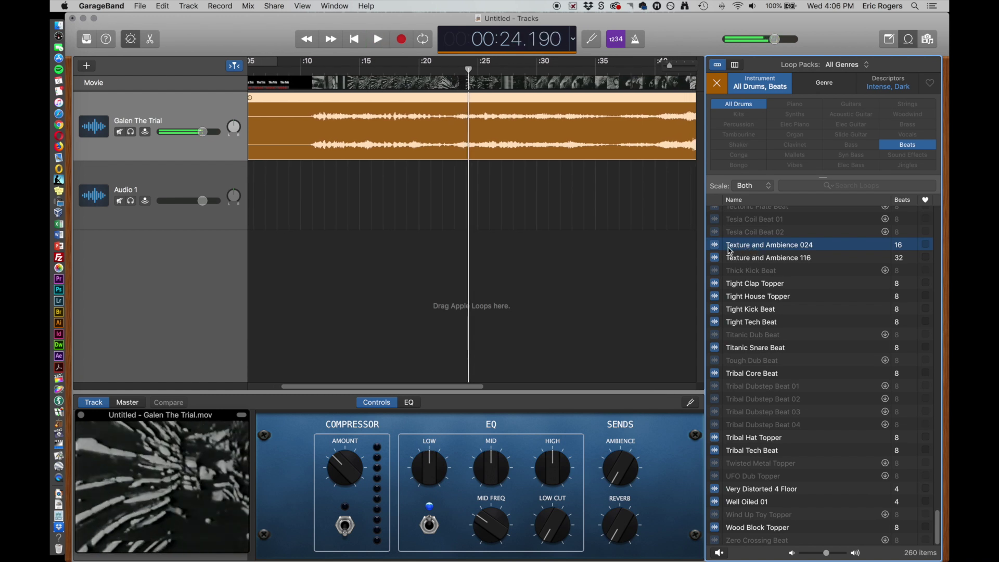
drag(722, 249, 316, 193)
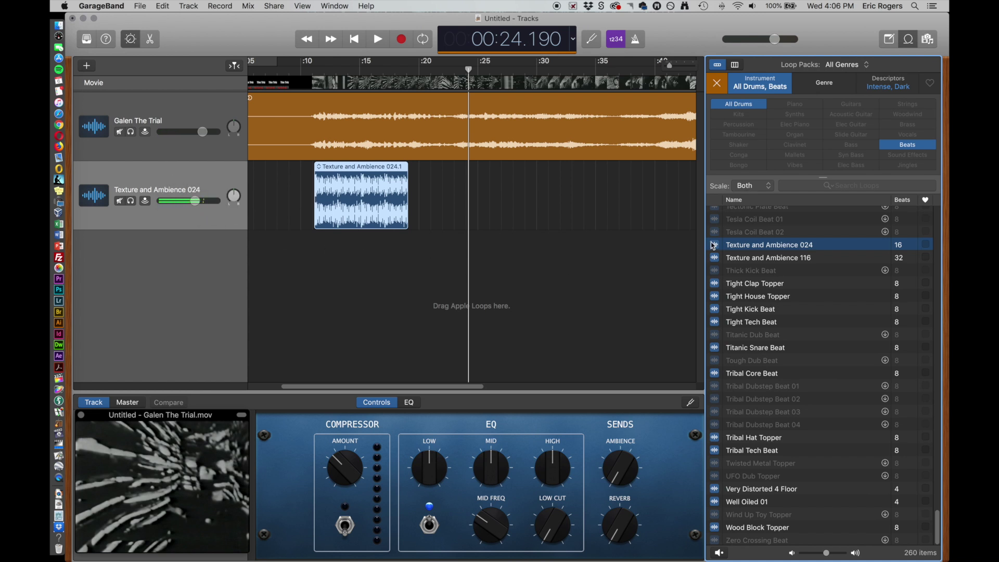
Audition the Tight Tech Beat loop and place it on a new track at about 16 seconds.
click(746, 319)
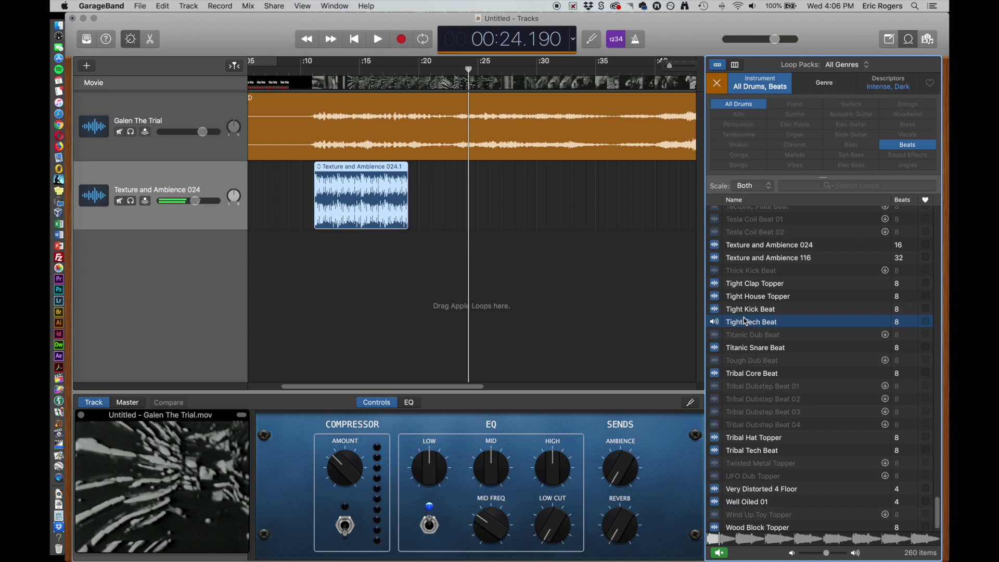
click(716, 323)
drag(717, 326, 373, 268)
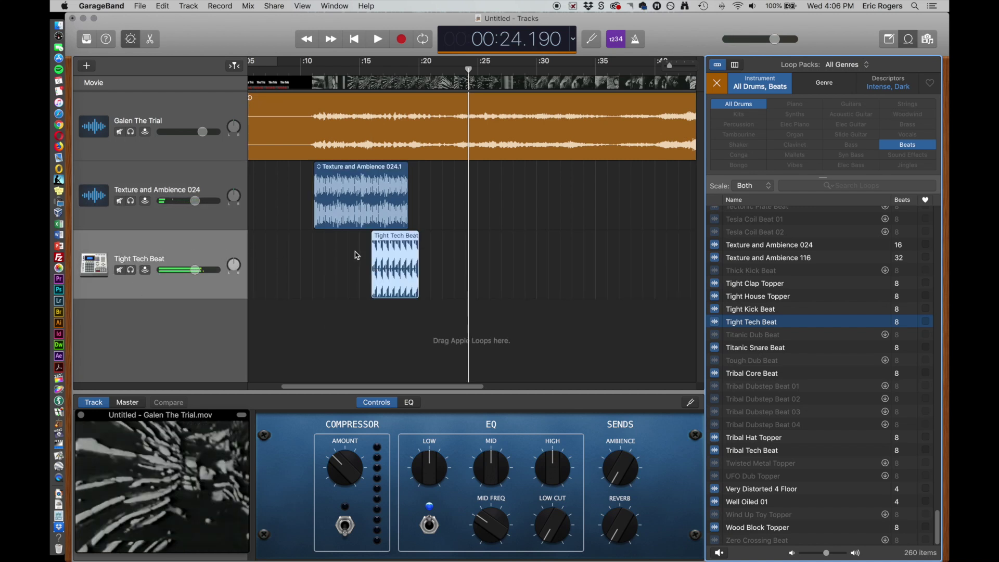
Delete the Tight Tech Beat region and its track.
click(402, 241)
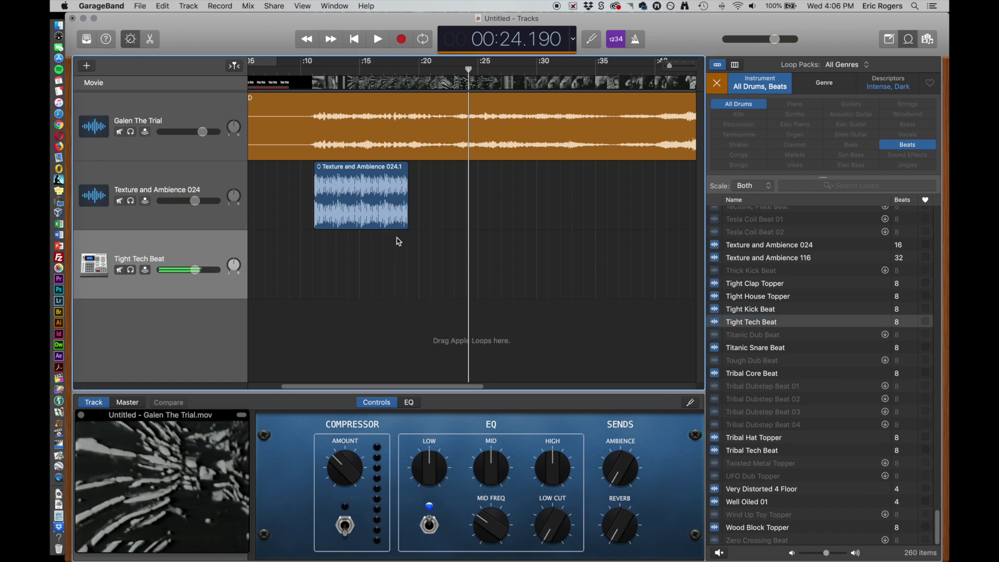
scroll(229, 249, right, 3)
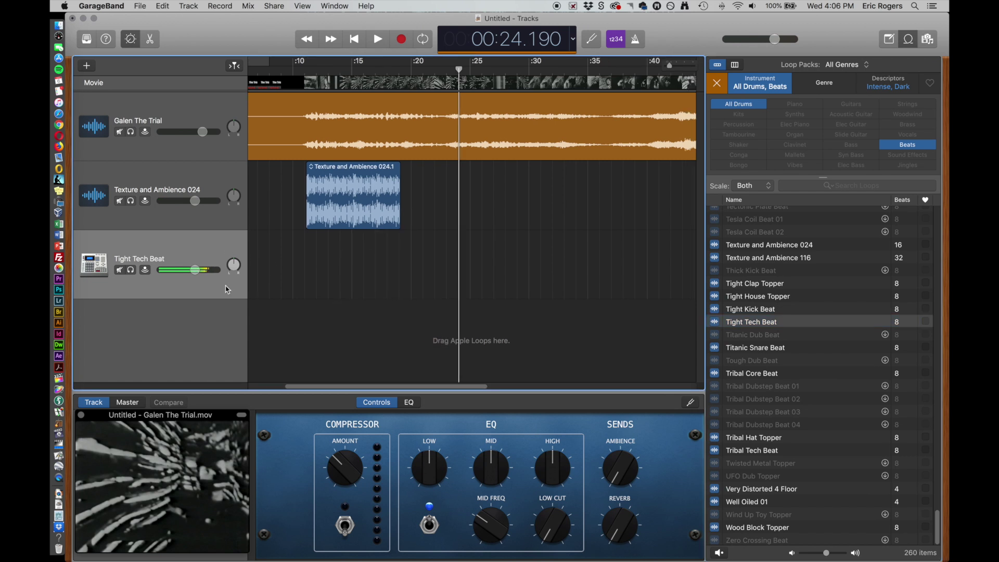
right_click(221, 250)
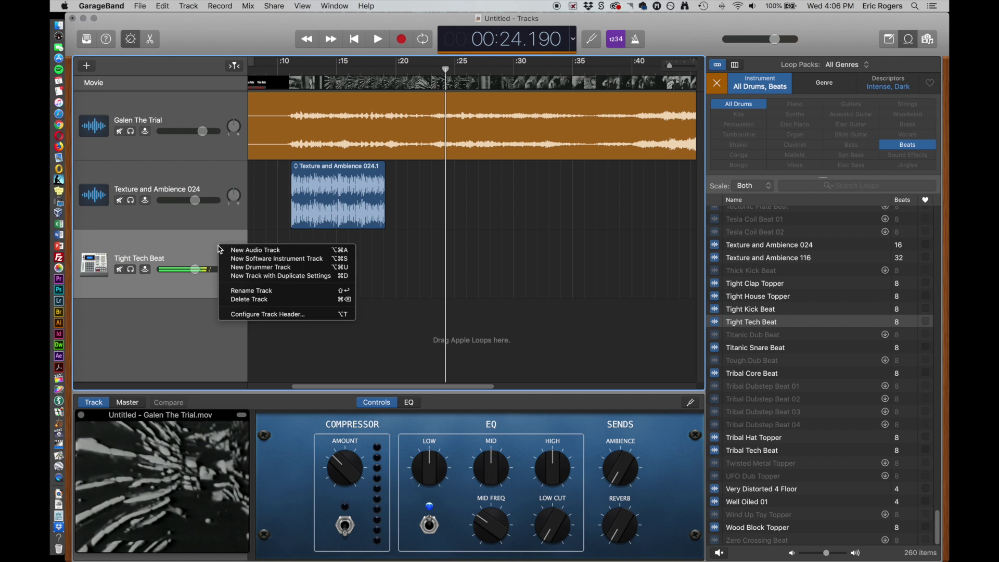
click(281, 299)
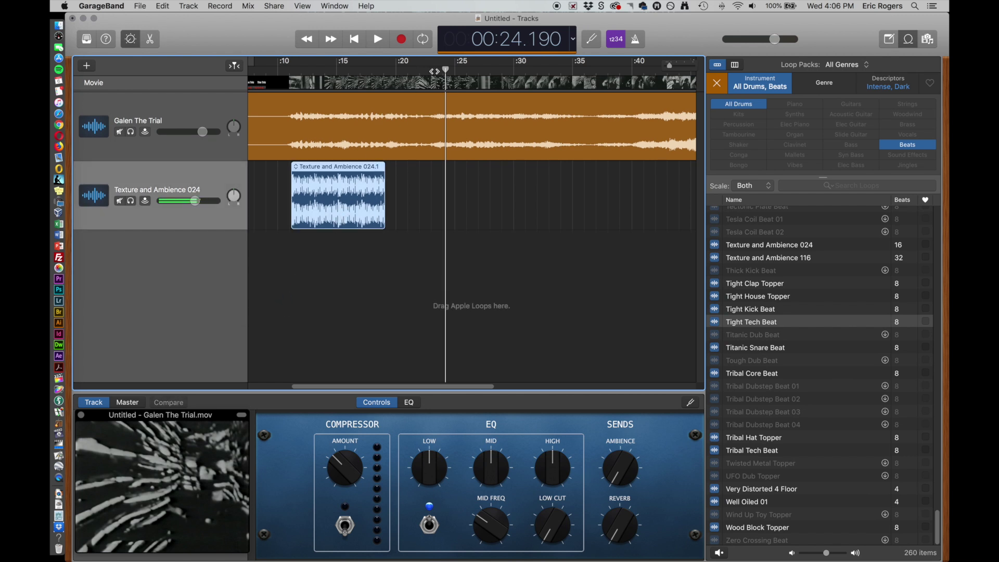
Play the opening of the scored section from 10.5 seconds and set the playhead at 13.75 seconds.
drag(445, 71, 284, 74)
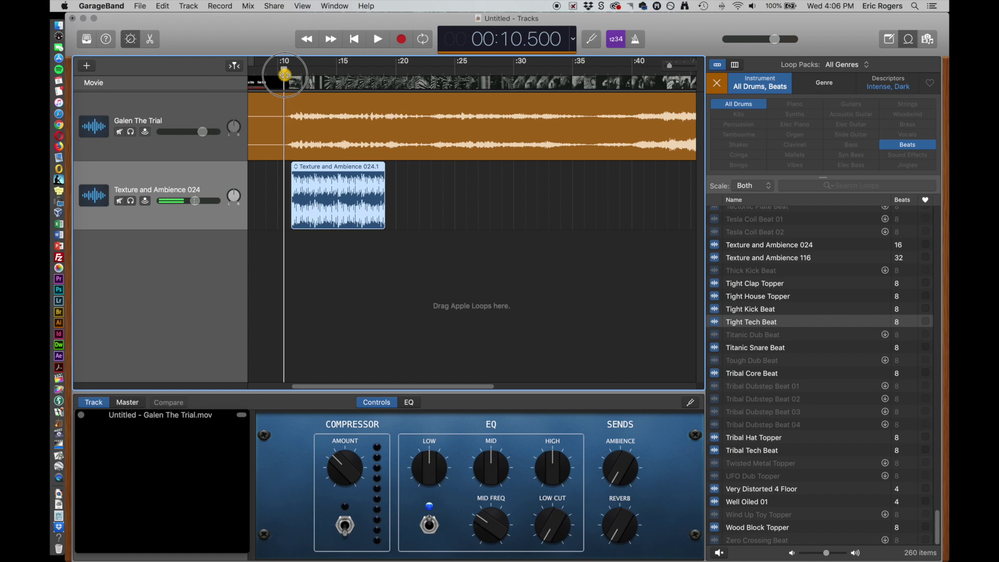
key(space)
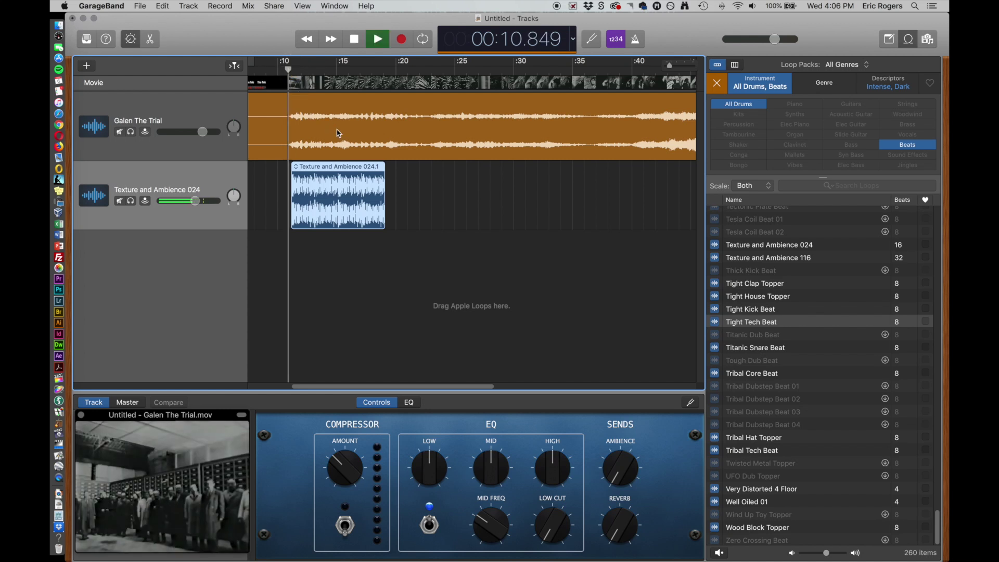
key(space)
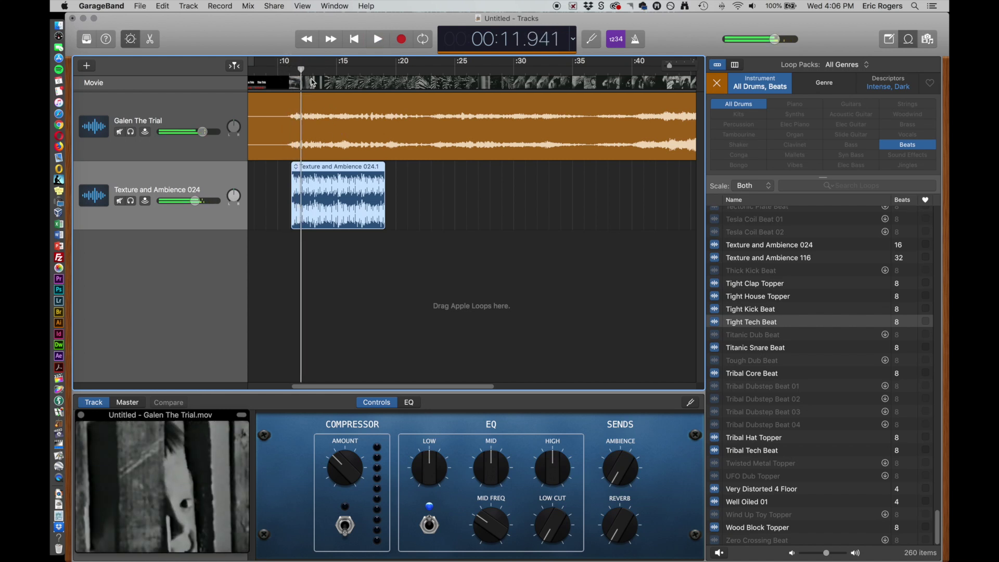
drag(301, 69, 323, 70)
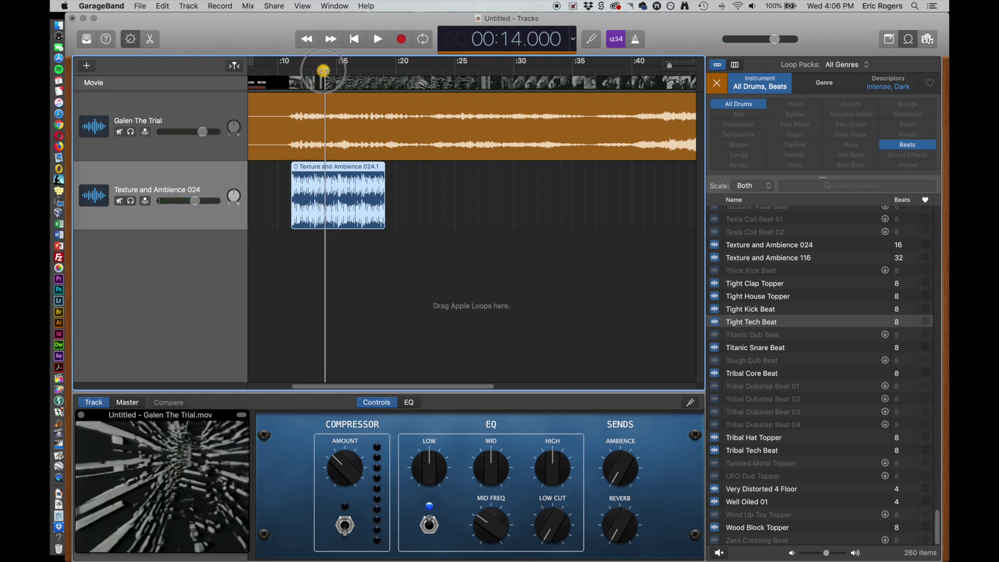
drag(323, 70, 322, 70)
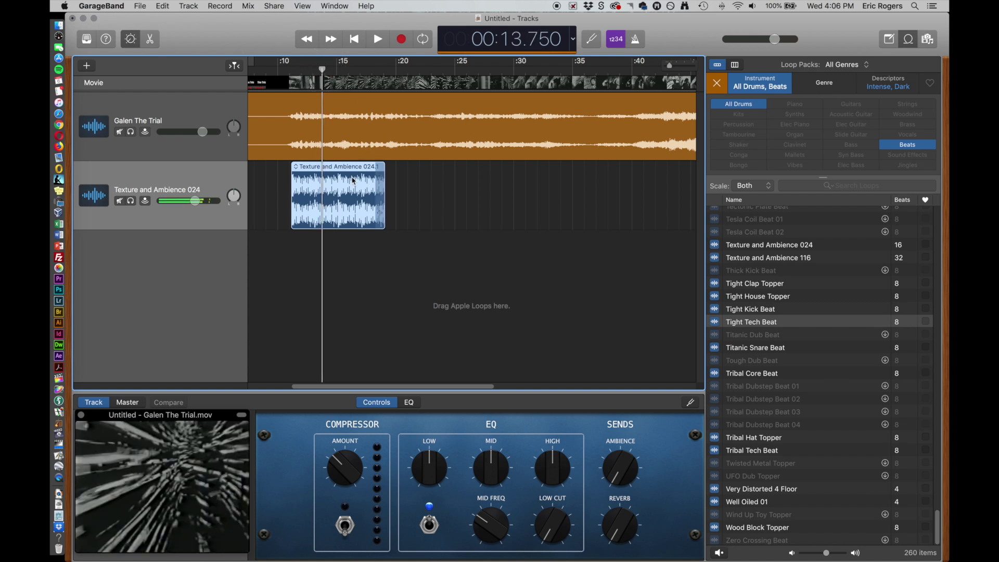
Move the Texture and Ambience 024 region to start at about 13.4 seconds and play through it with the movie.
drag(350, 172, 366, 170)
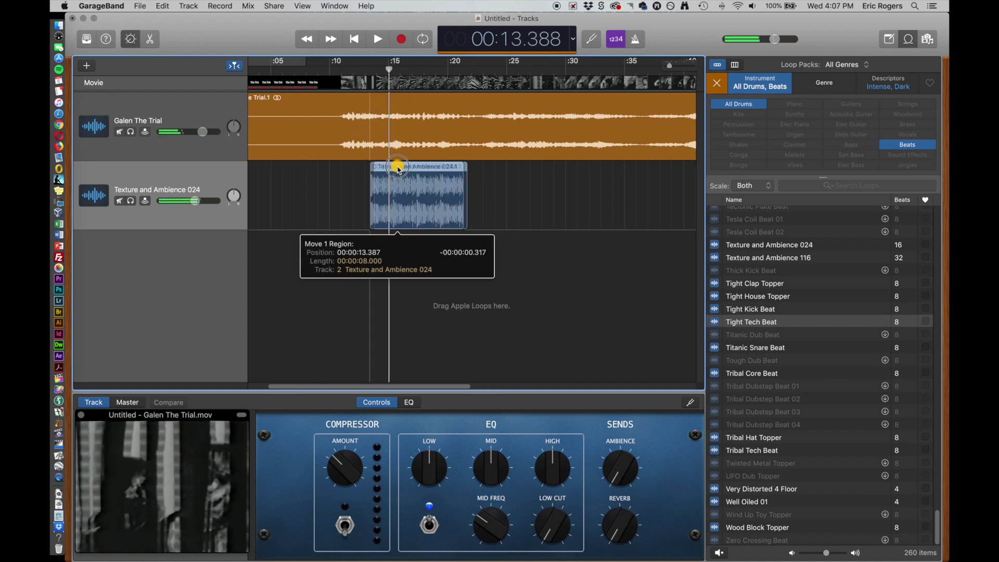
drag(397, 165, 398, 165)
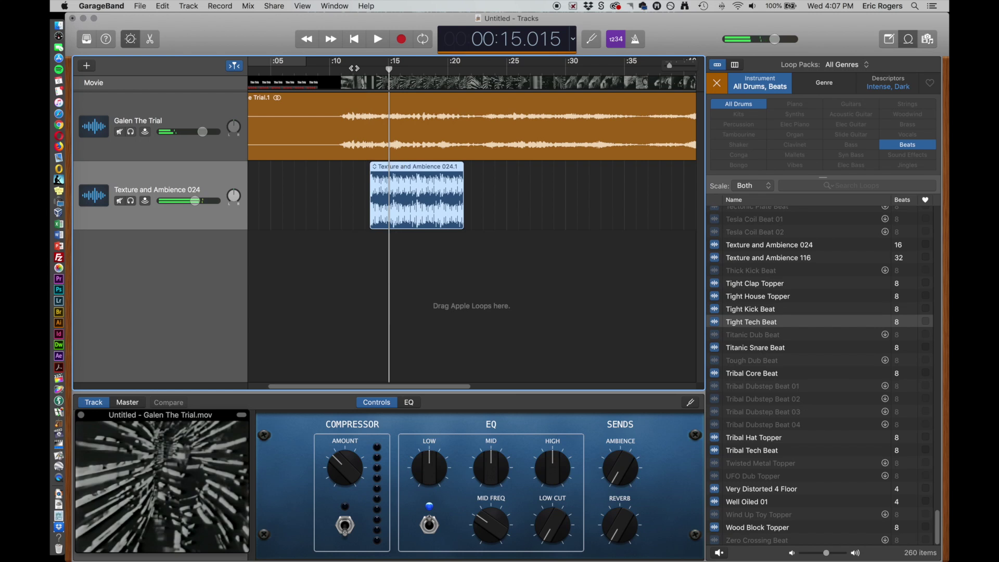
click(354, 68)
key(space)
scroll(355, 68, left, 2)
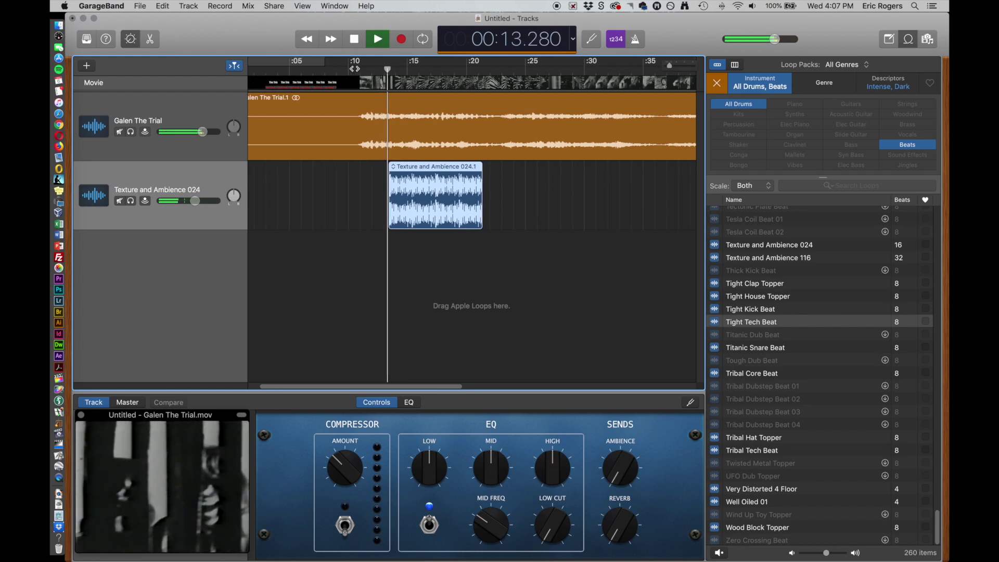
scroll(355, 68, left, 2)
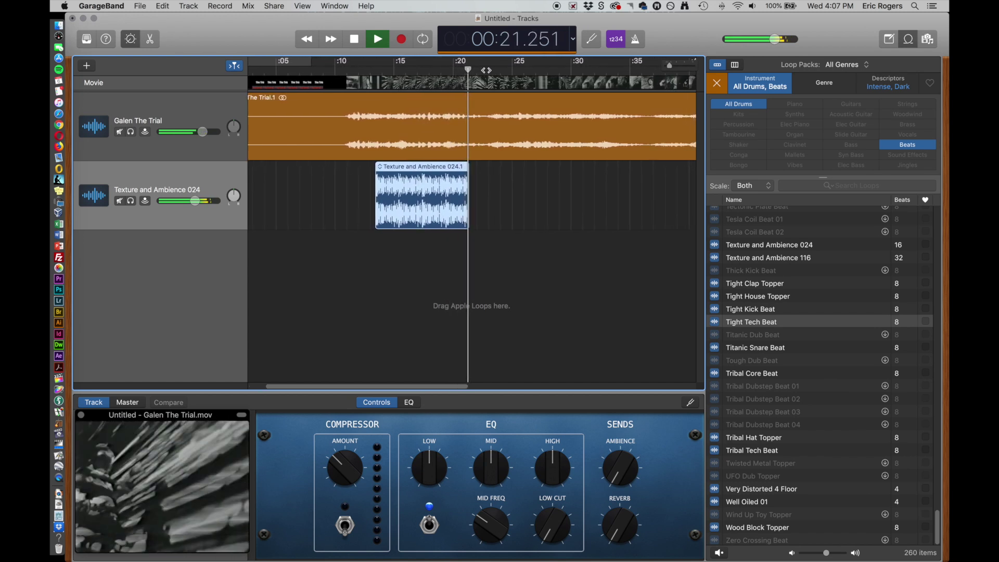
key(space)
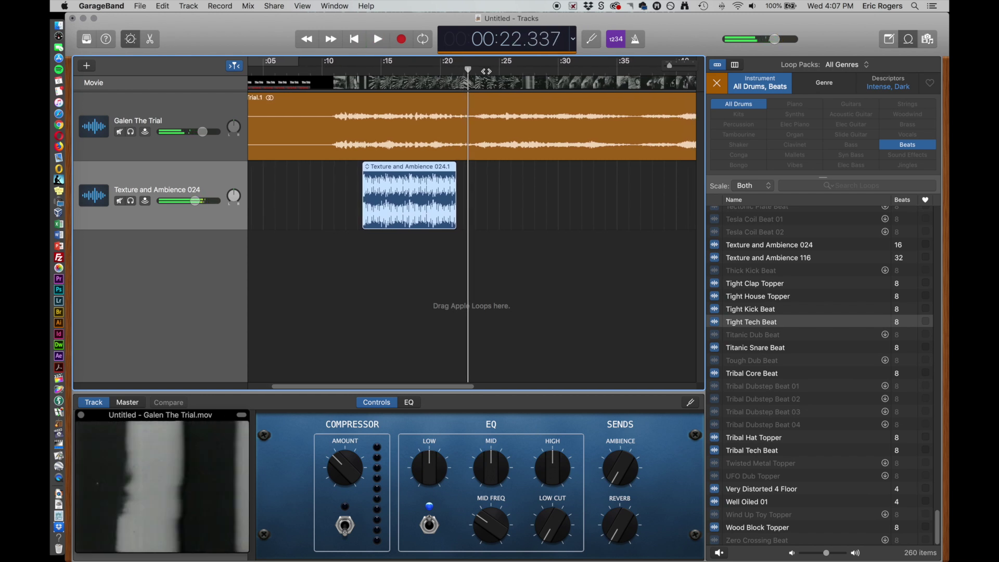
Loop the Texture and Ambience 024 region repeatedly until it reaches the end of the movie's audio.
mouse_move(456, 169)
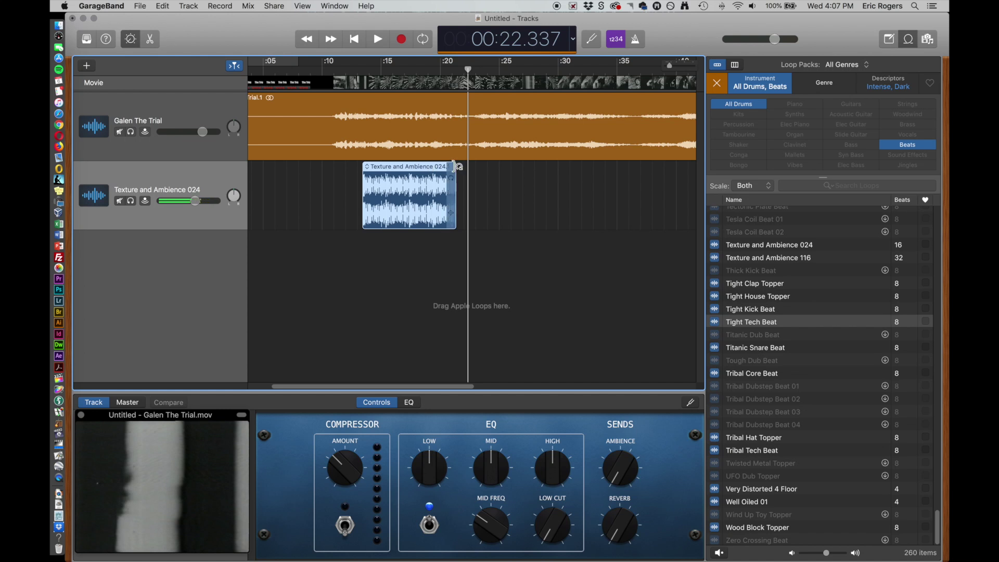
drag(458, 167, 678, 165)
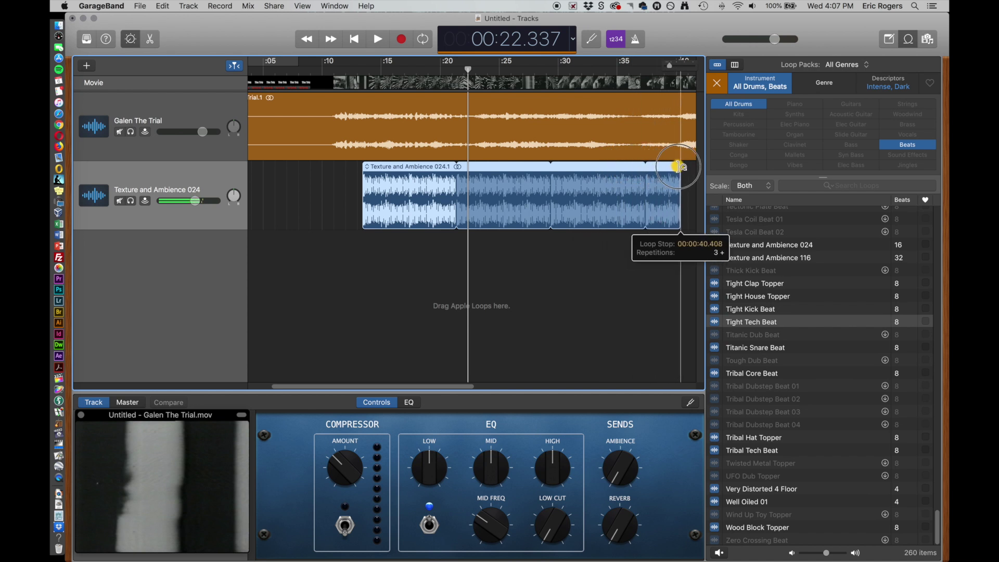
scroll(520, 198, right, 3)
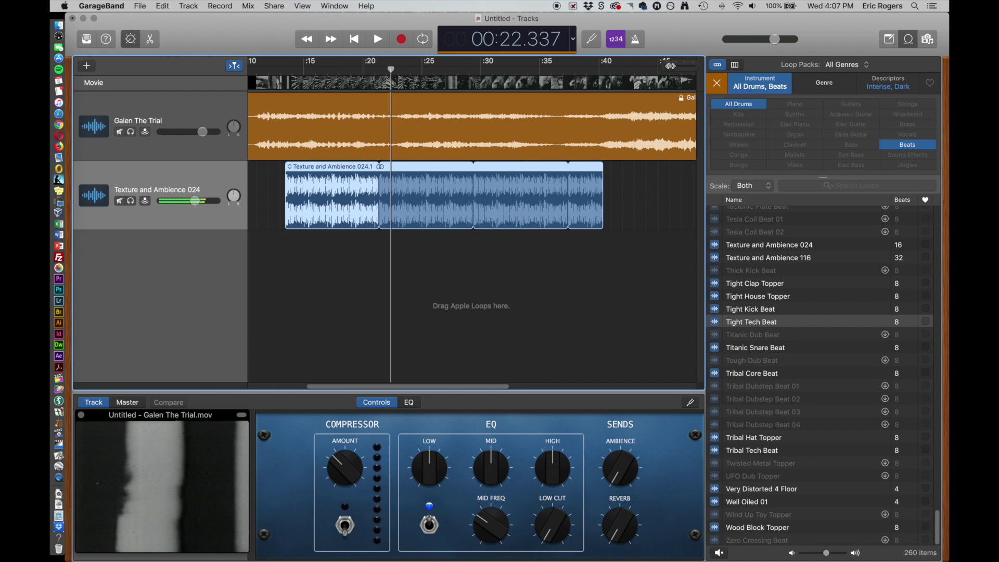
drag(671, 66, 664, 67)
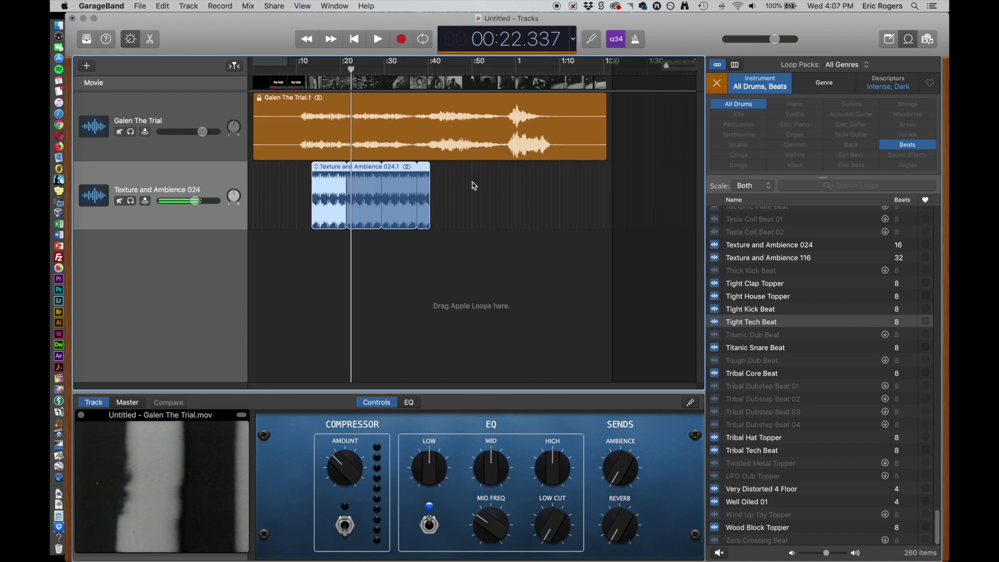
drag(430, 166, 605, 172)
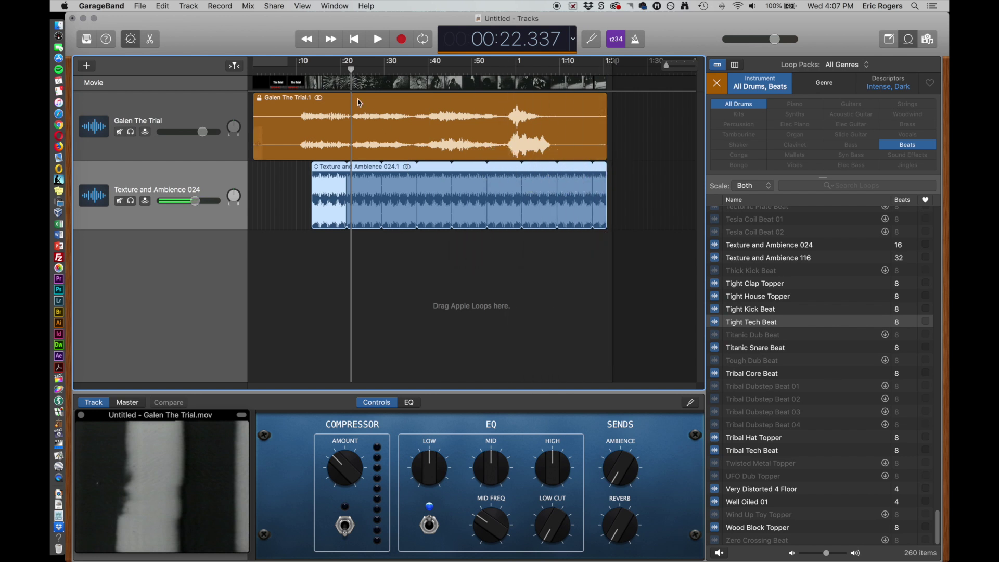
Play the looped section, lower the Texture and Ambience 024 track's volume, and set the playhead at 13 seconds.
click(317, 73)
key(space)
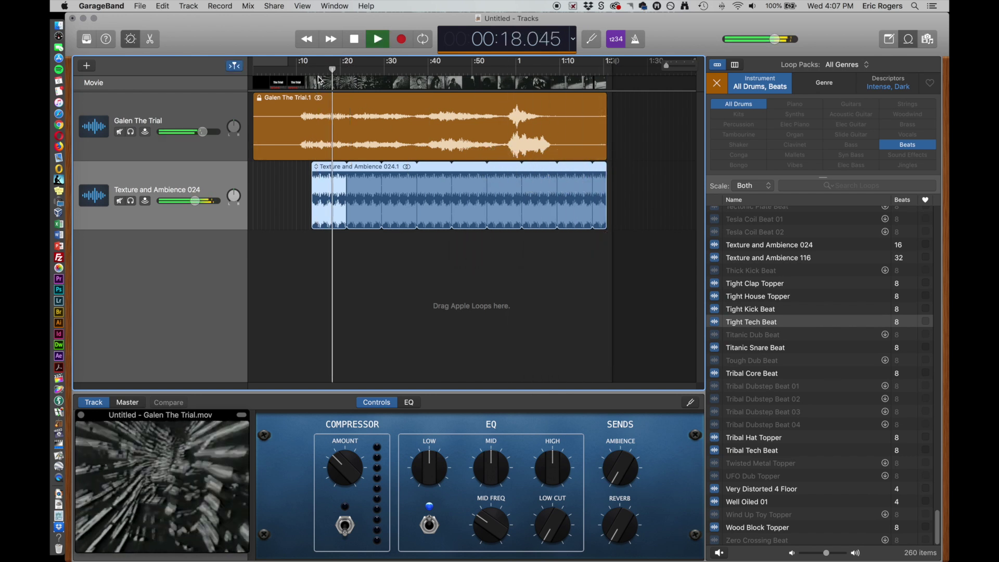
key(space)
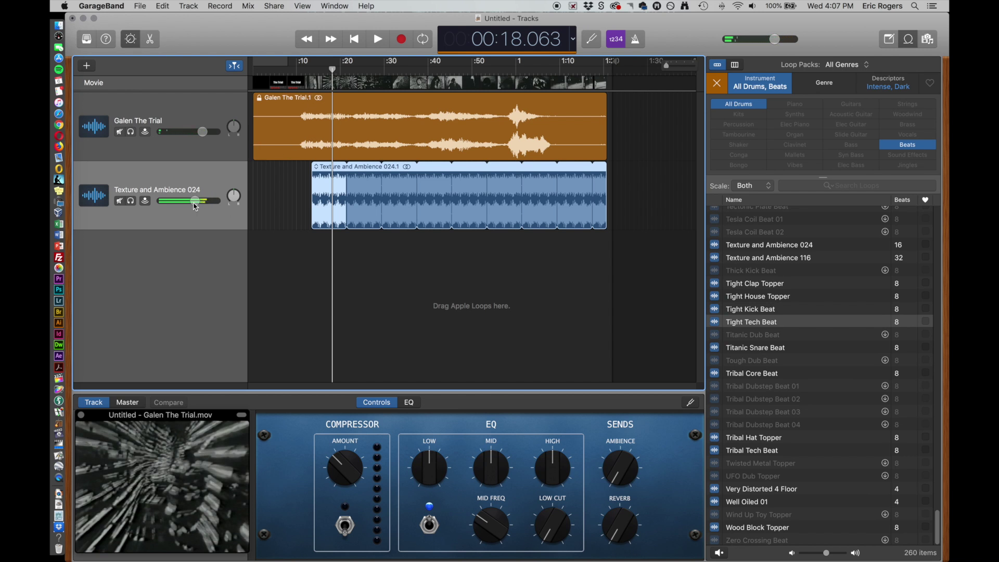
key(space)
drag(194, 203, 153, 201)
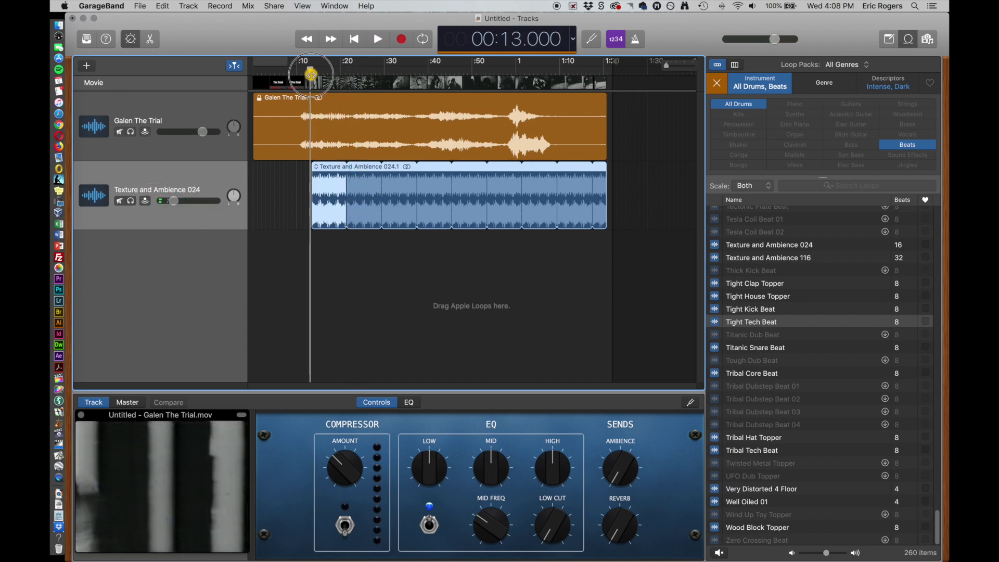
drag(311, 74, 310, 75)
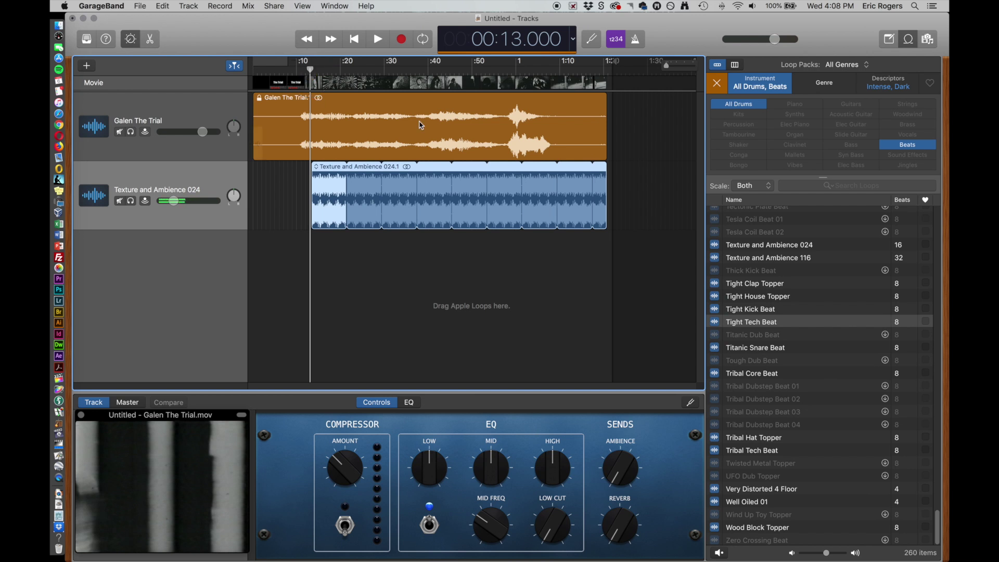
Clear all the loop filters and apply the Intense and Dark descriptors again.
click(718, 84)
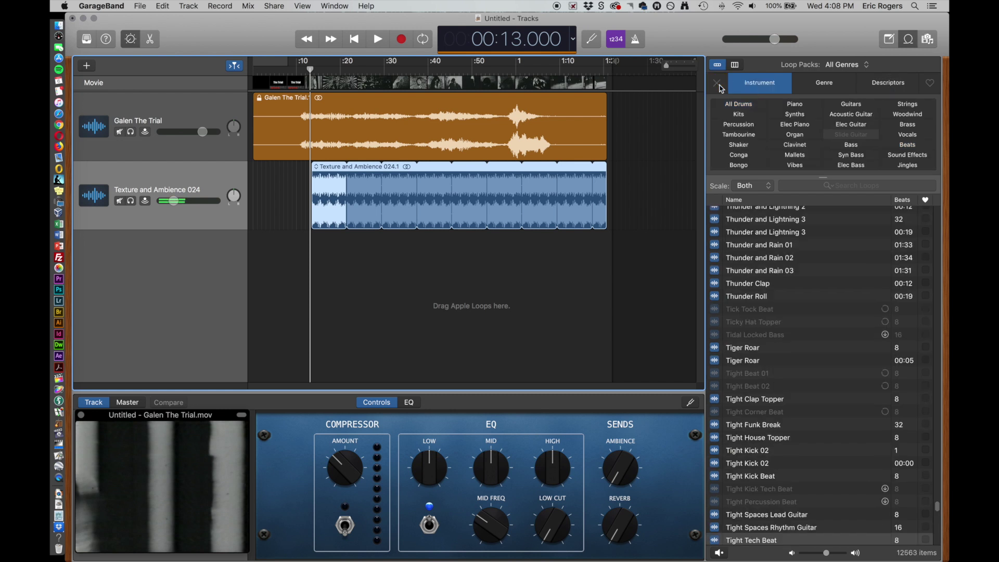
click(888, 88)
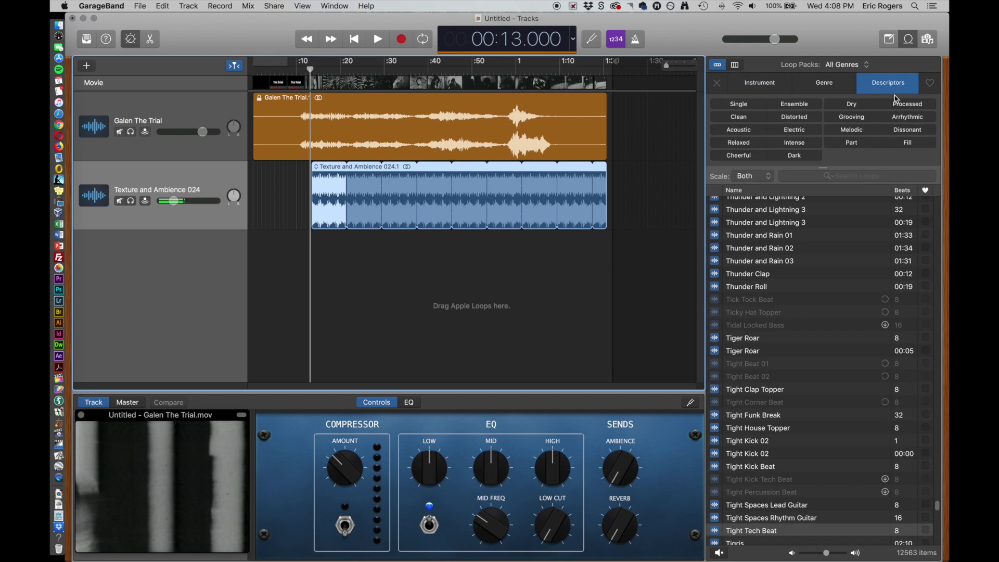
click(806, 144)
click(807, 157)
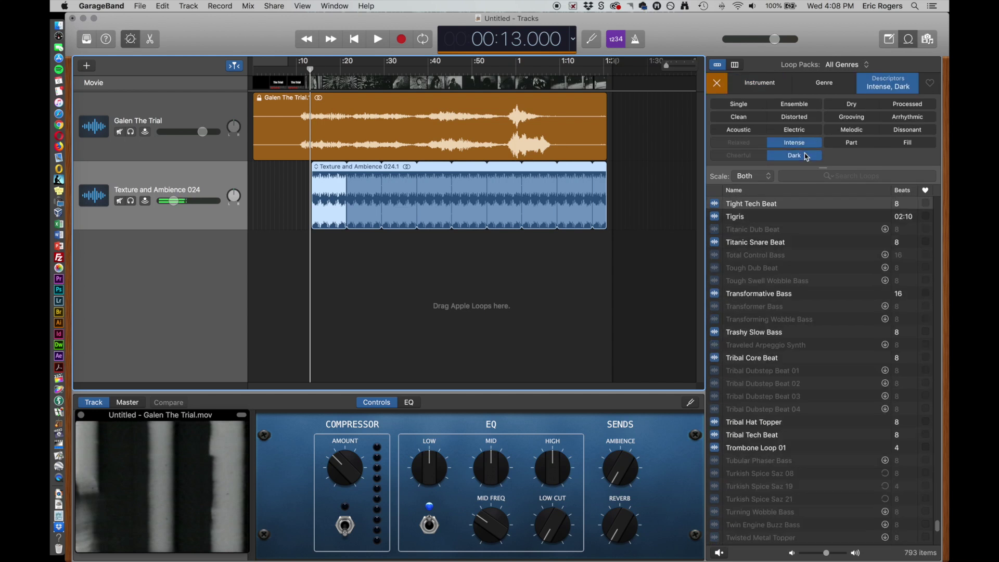
Narrow the loops to the Synths instrument, sort them by number of beats, and browse the longer ones.
click(762, 85)
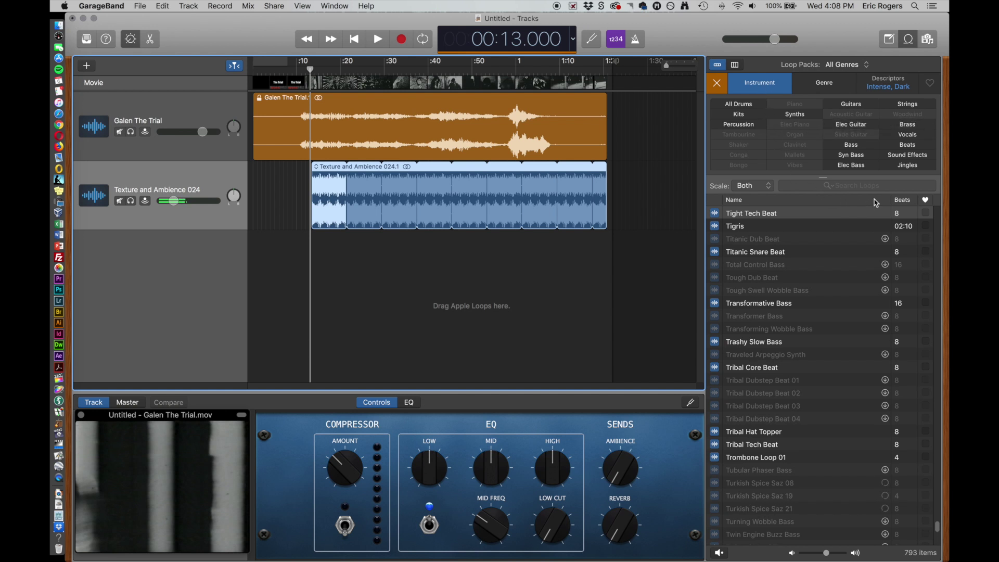
click(796, 114)
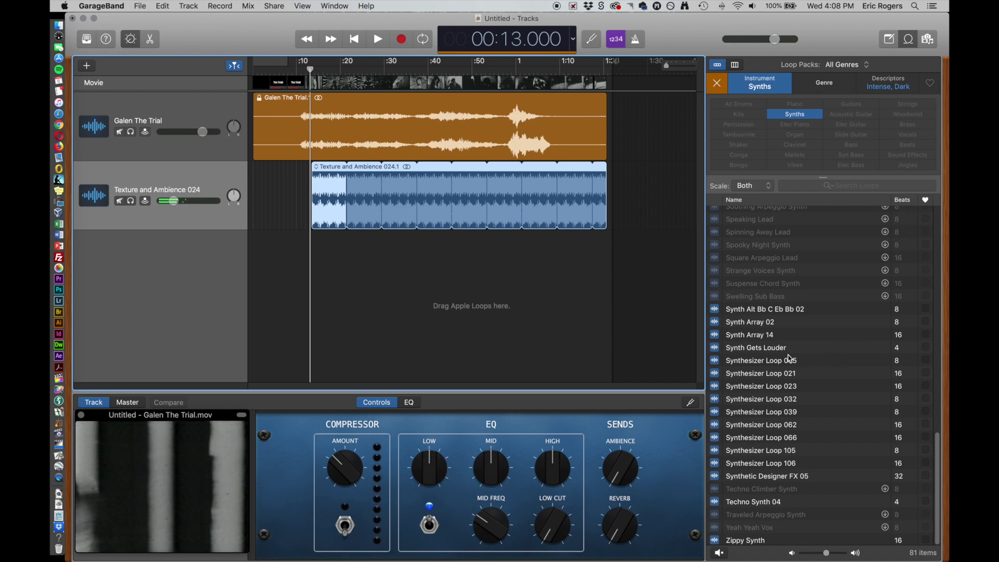
click(906, 203)
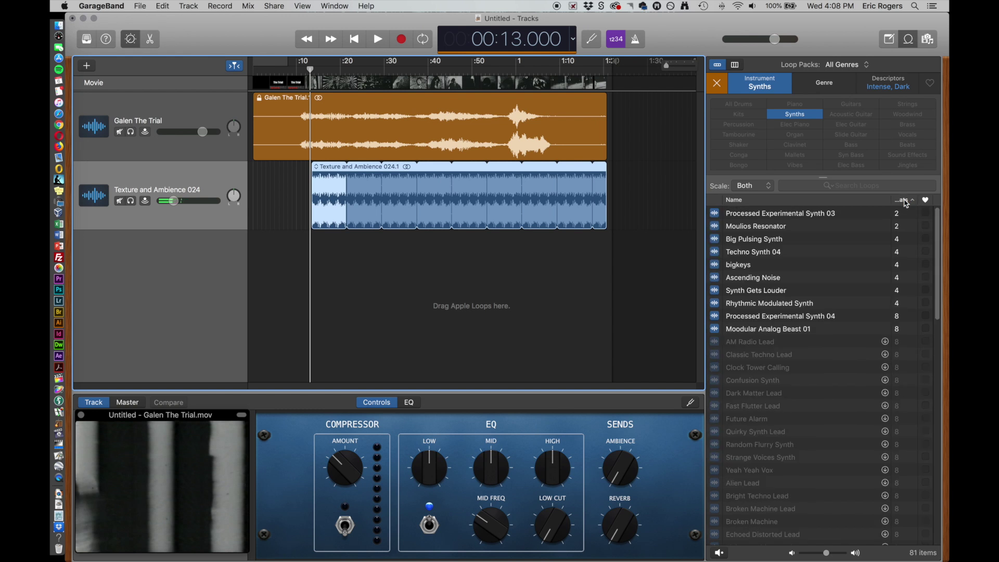
scroll(884, 288, down, 10)
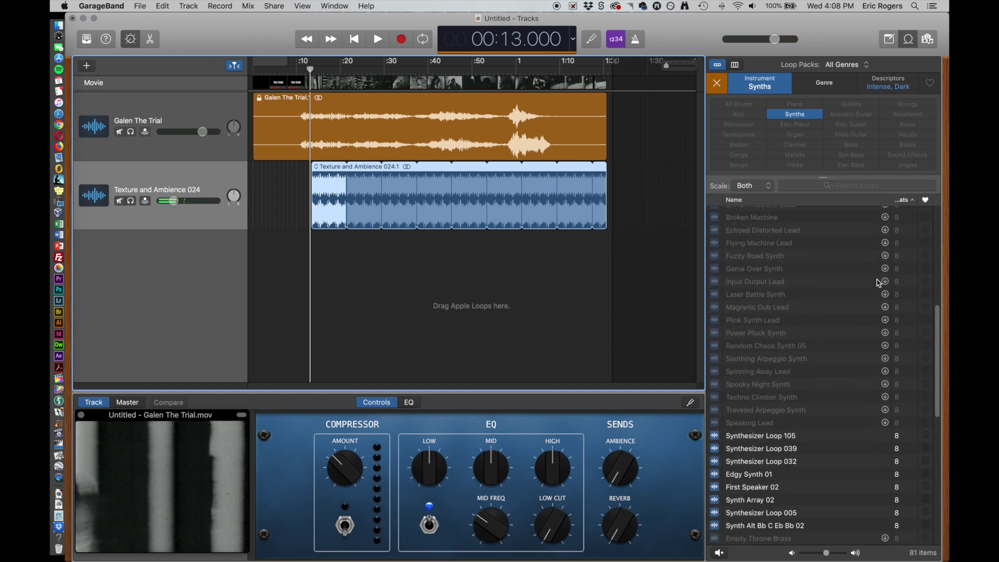
Preview Synthesizer Loop 062, place it on a new track at about 29 seconds, and loop it to the end of the movie's audio.
scroll(879, 284, down, 7)
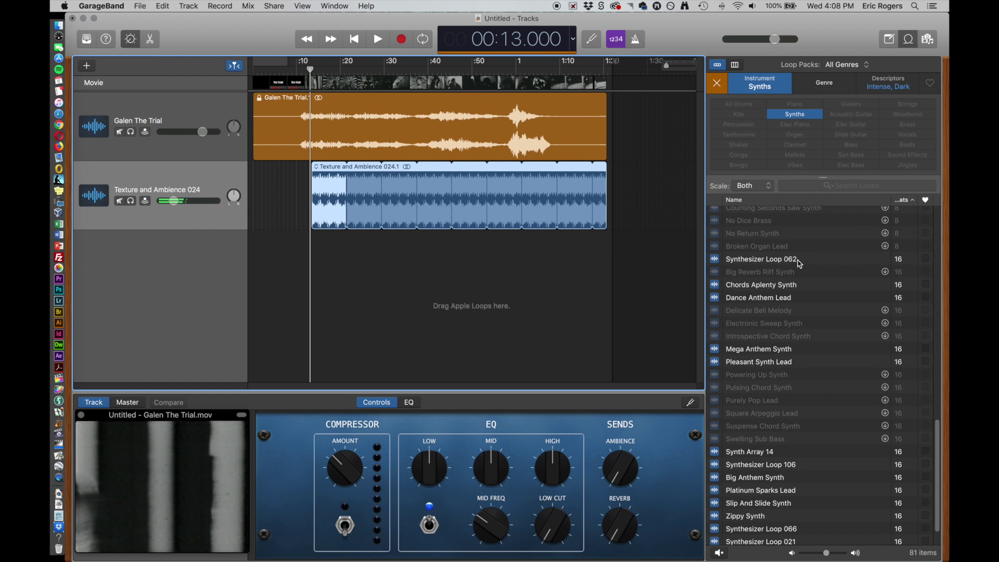
click(800, 265)
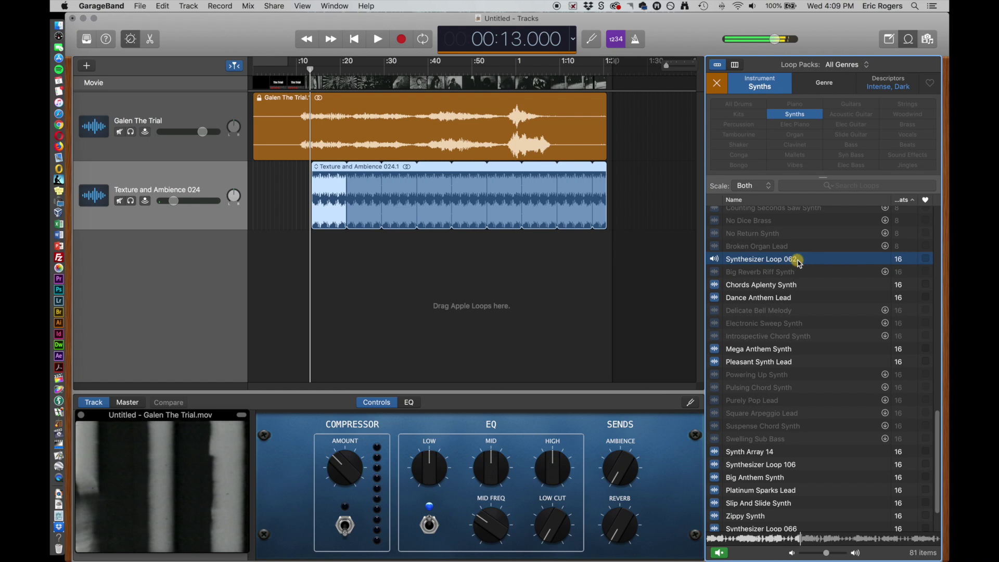
click(800, 265)
click(714, 259)
drag(714, 259, 605, 241)
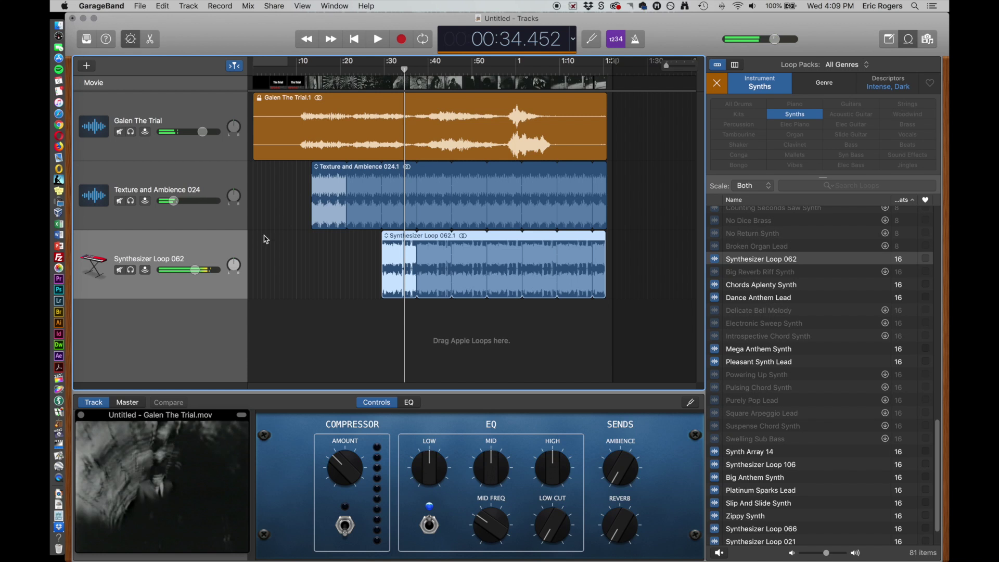
Play the arrangement and slightly lower the Synthesizer Loop 062 track's volume.
key(space)
drag(195, 269, 189, 270)
key(space)
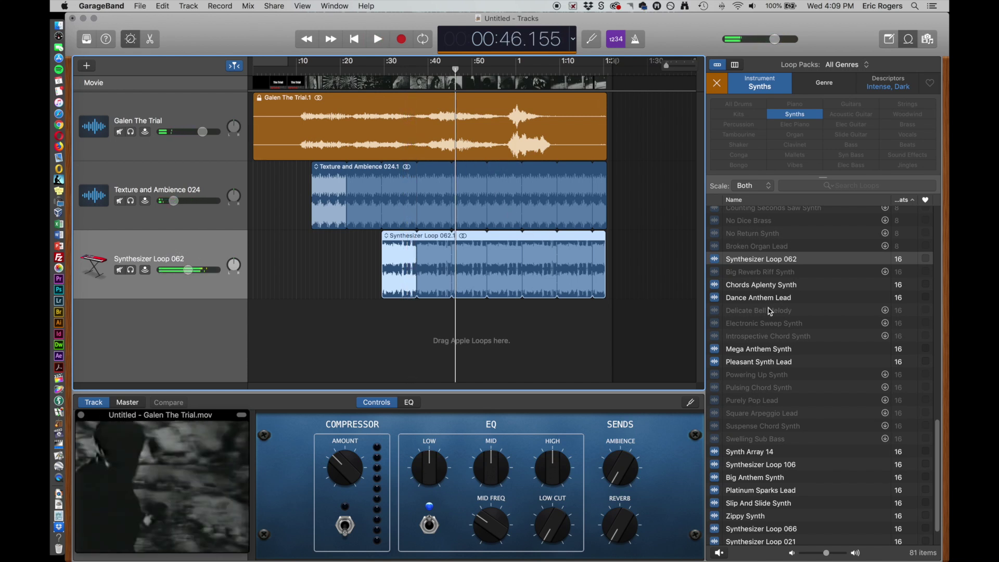
Clear the loop filters, reapply the Intense and Dark descriptors, and narrow the loops to the Elec Guitar instrument.
scroll(760, 299, down, 1)
scroll(760, 299, down, 3)
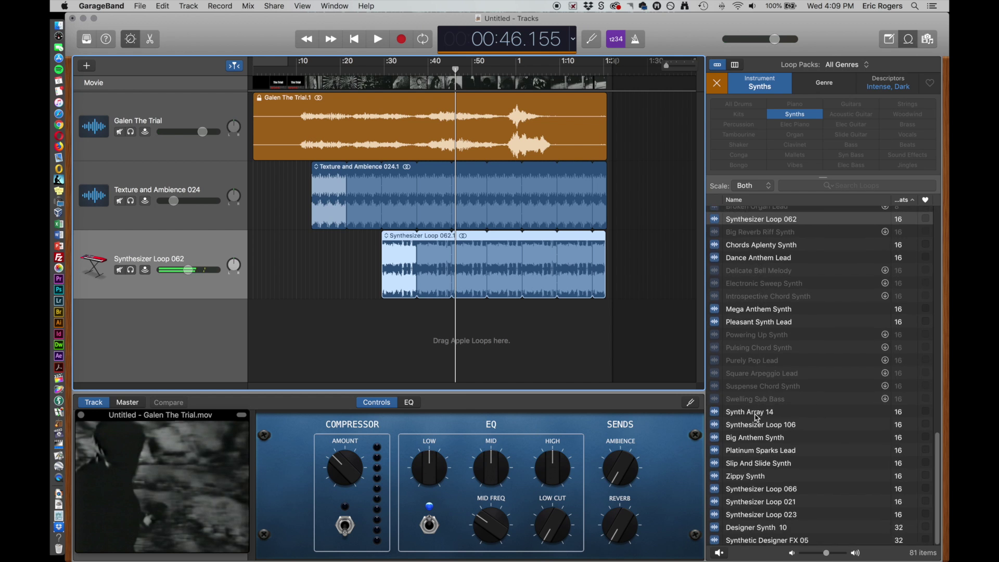
click(718, 84)
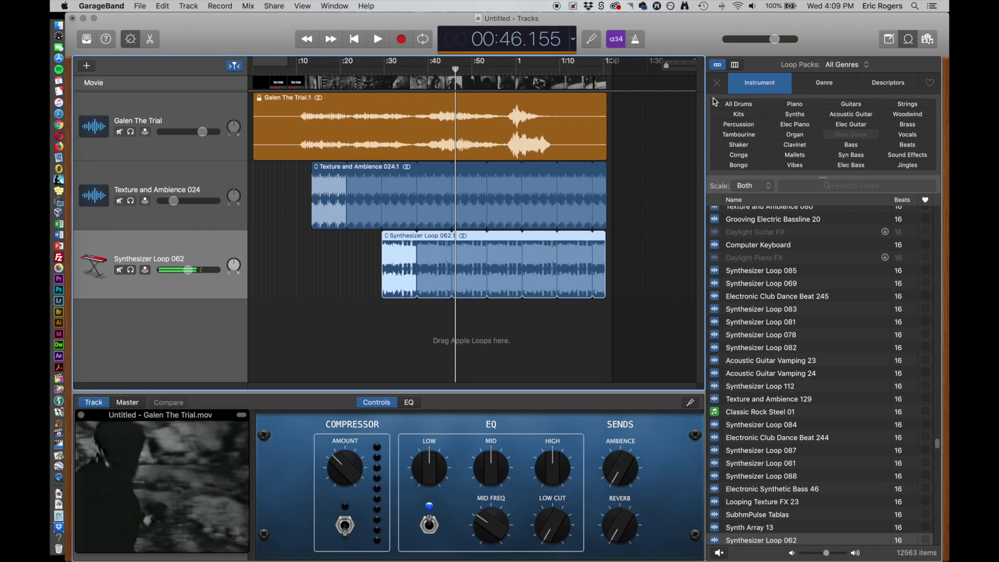
click(886, 85)
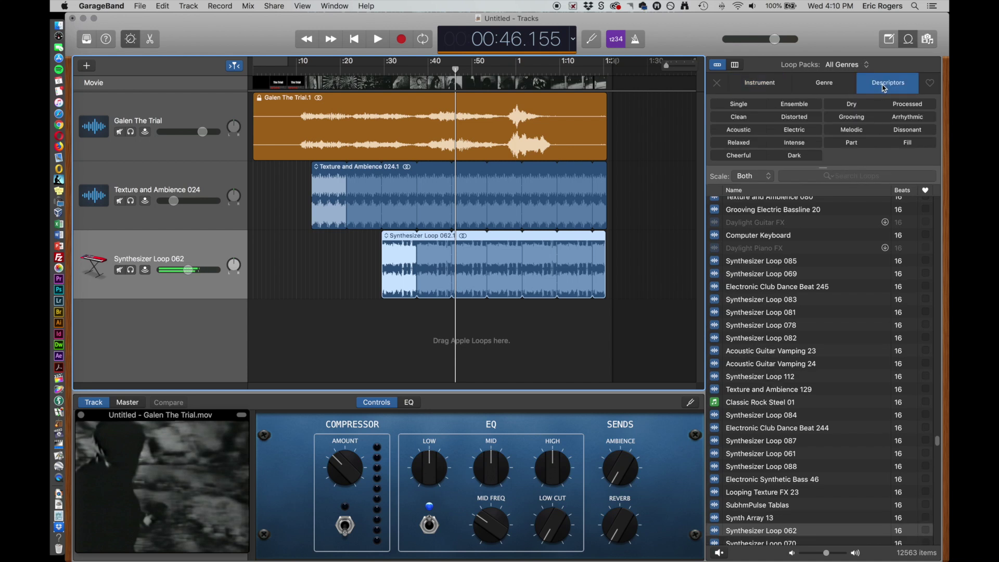
click(799, 148)
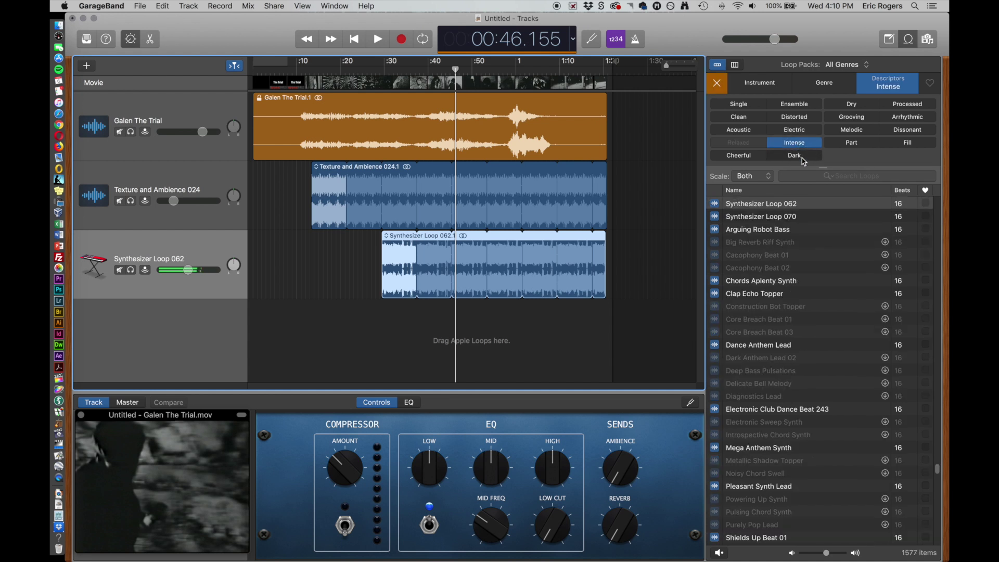
click(805, 157)
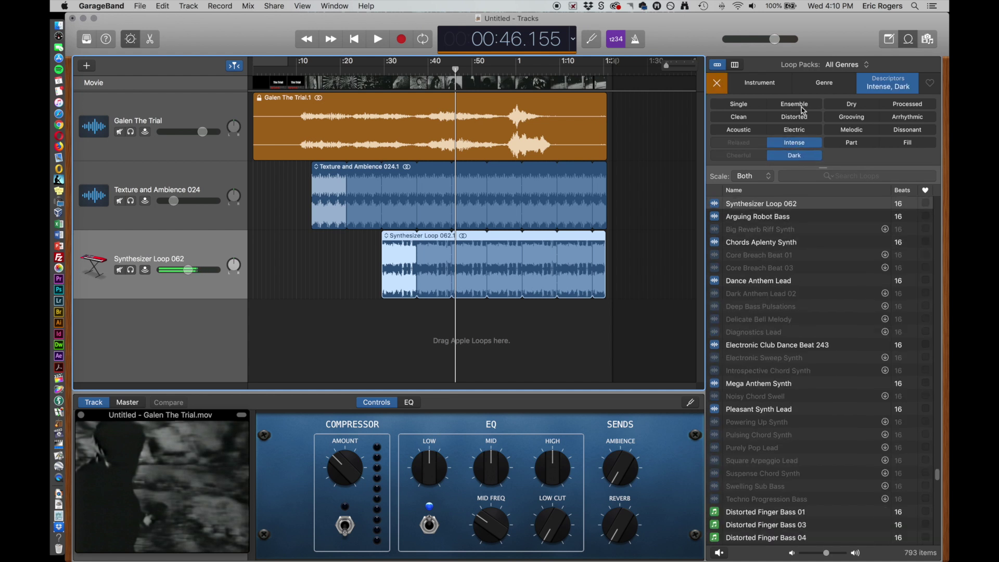
click(773, 89)
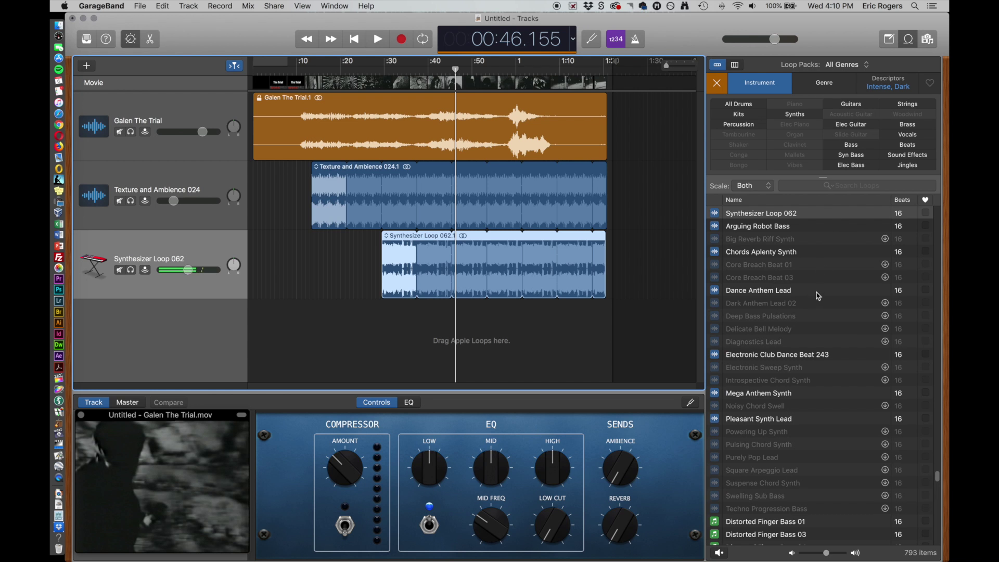
click(856, 126)
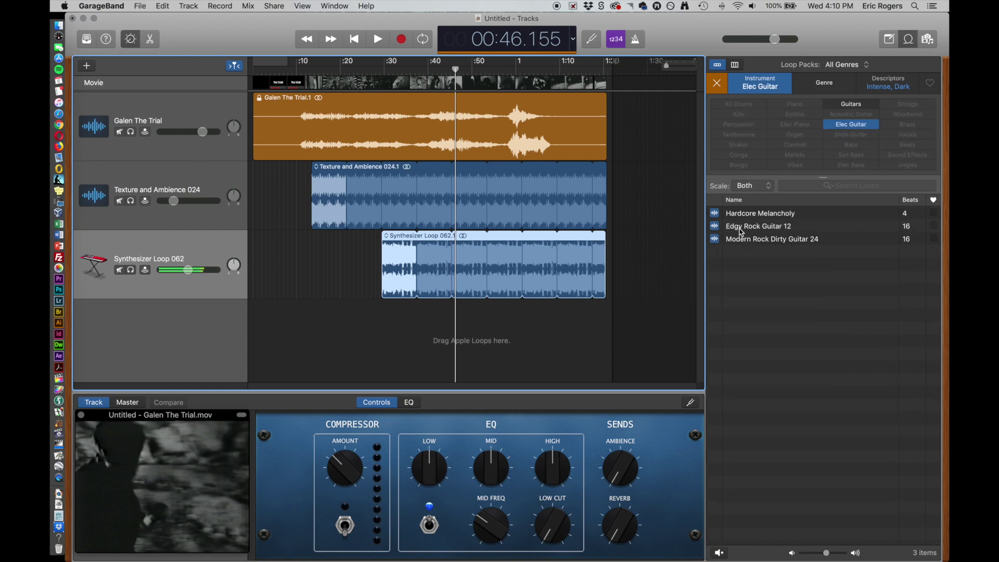
Place Modern Rock Dirty Guitar 24 on a new track at about 45 seconds and loop it to the end of the movie's audio.
drag(742, 238, 456, 324)
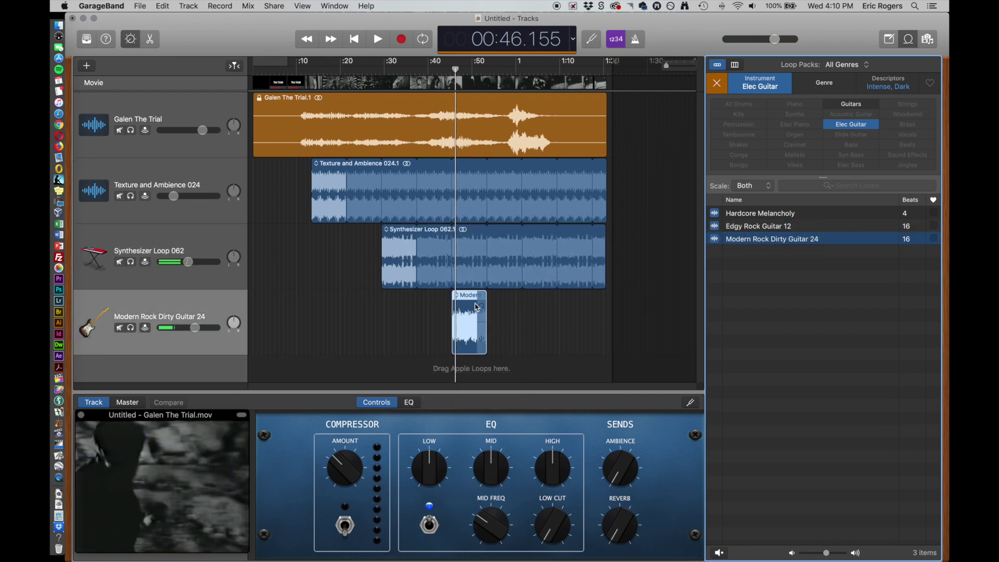
drag(487, 296, 602, 299)
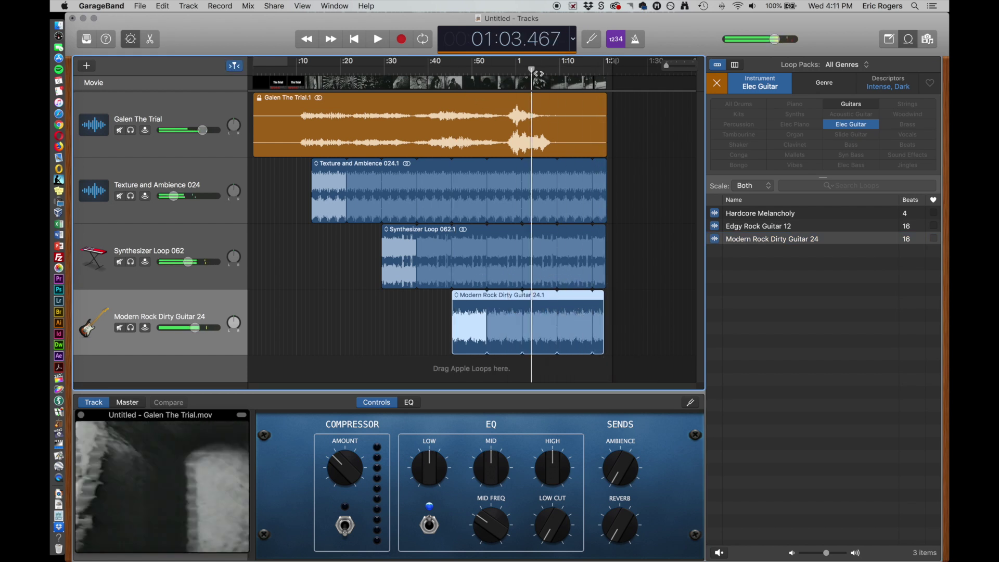
Set the playhead at 58 seconds and show the track automation.
drag(531, 68, 508, 76)
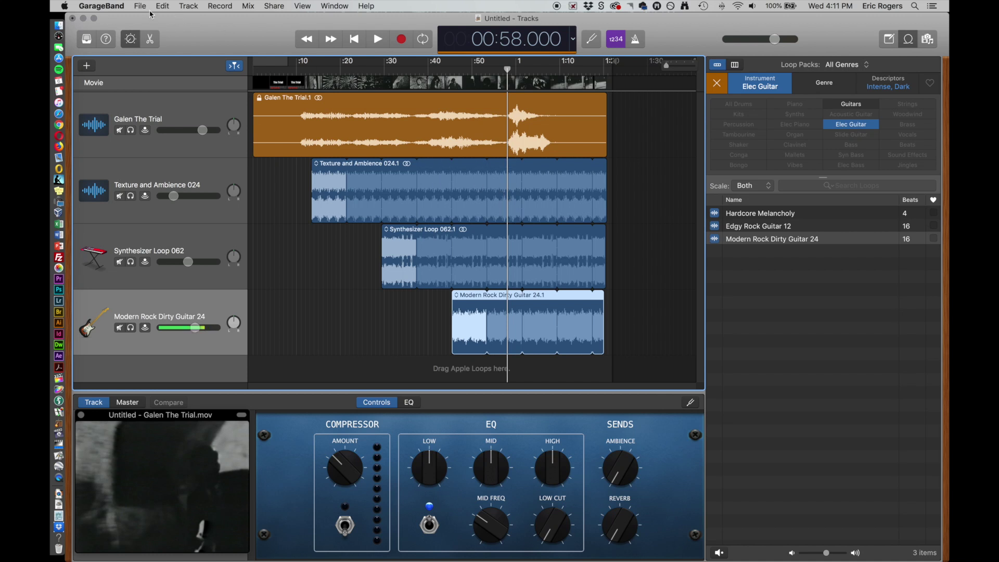
click(250, 7)
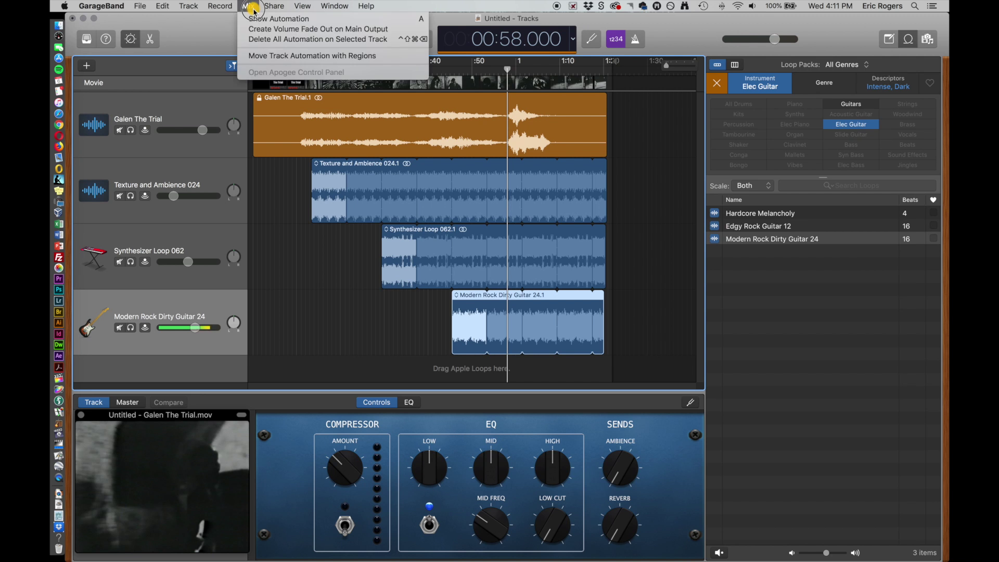
click(258, 19)
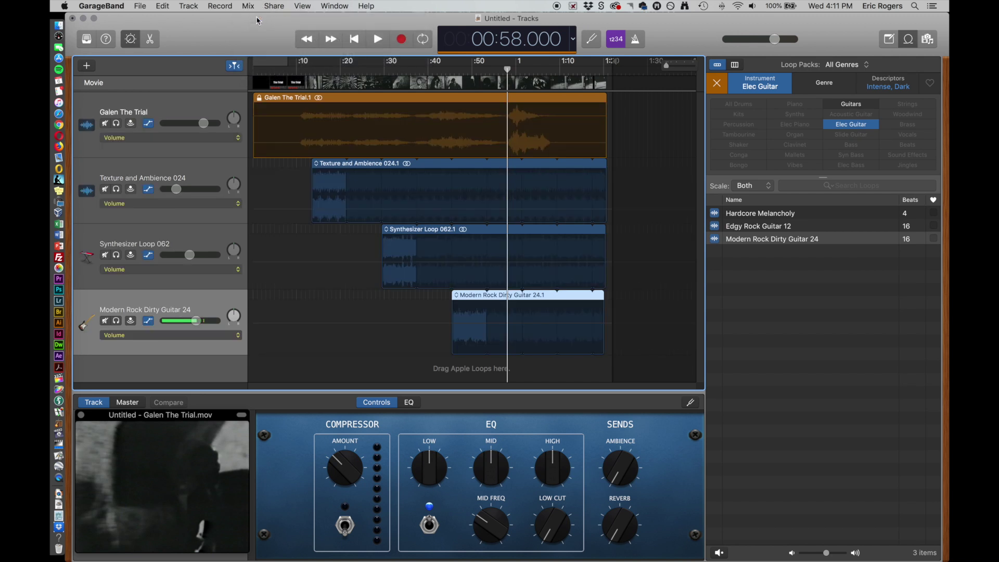
Add two volume automation points on Texture and Ambience 024 just around 58 seconds to 1:00, lowering the second one slightly.
click(509, 213)
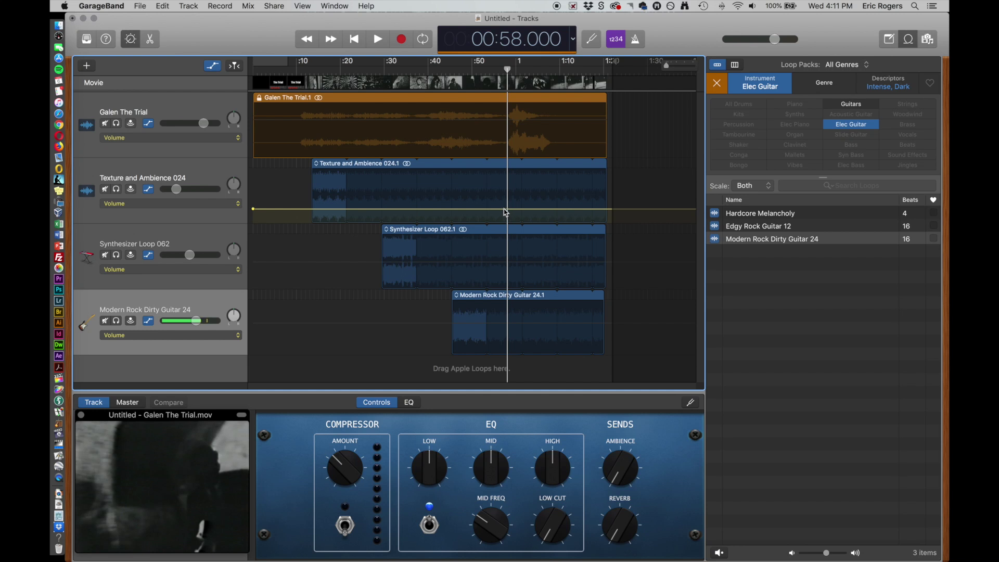
drag(508, 69, 499, 69)
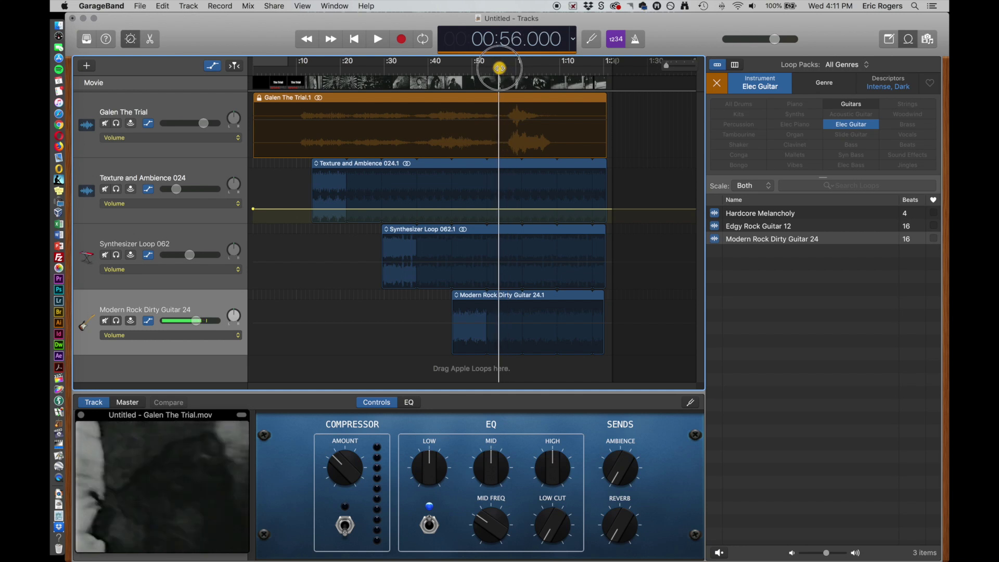
click(507, 209)
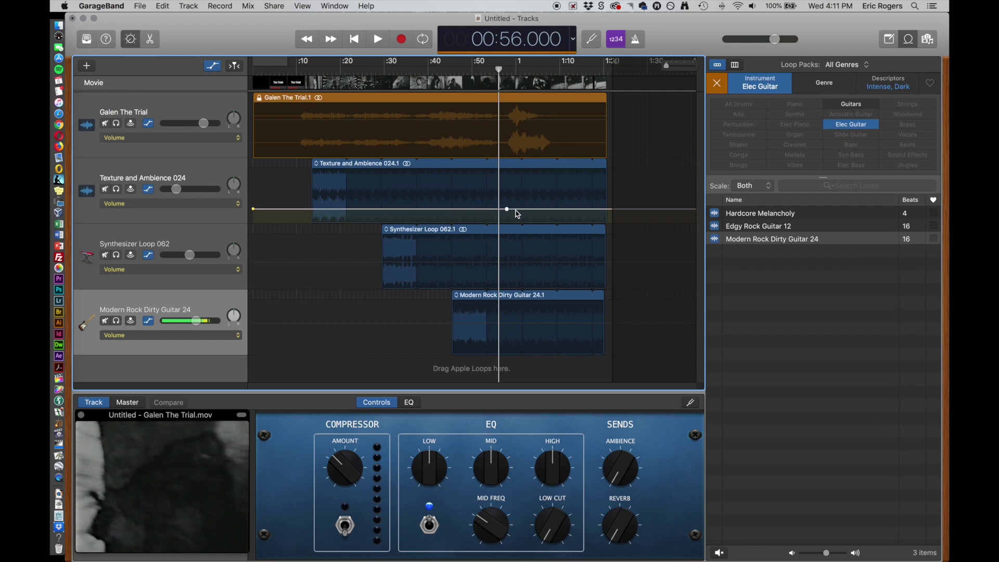
click(528, 209)
mouse_move(528, 210)
mouse_down()
mouse_move(558, 213)
mouse_move(516, 213)
mouse_up()
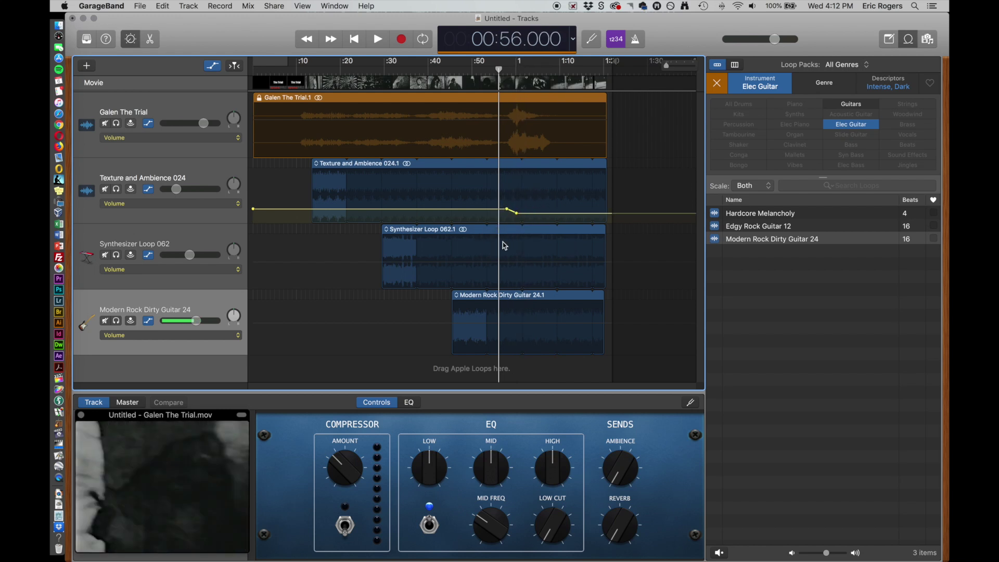
Add two volume automation points on Synthesizer Loop 062, the first at 58 seconds and the second slightly lower just after it.
drag(500, 72, 508, 72)
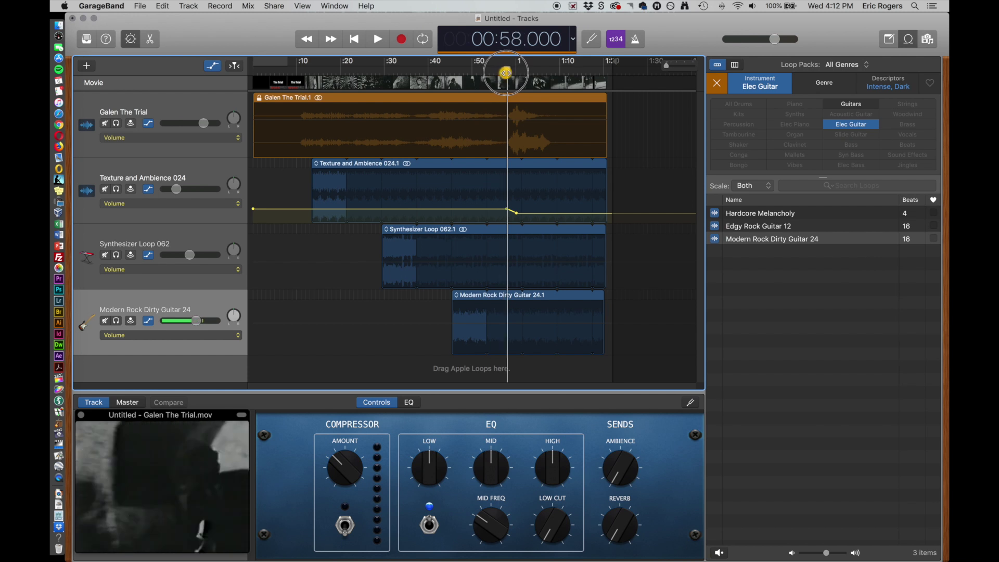
click(509, 266)
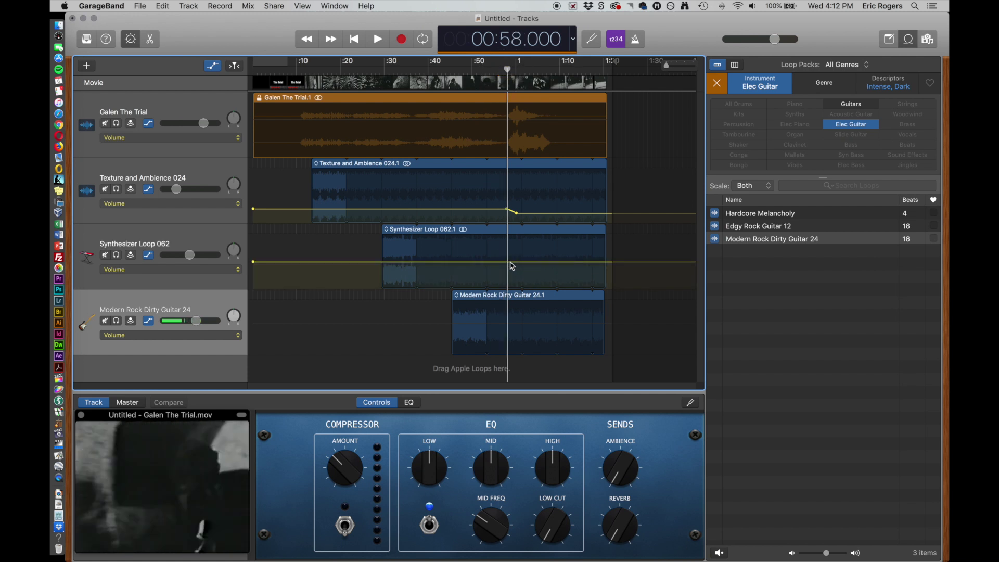
click(508, 262)
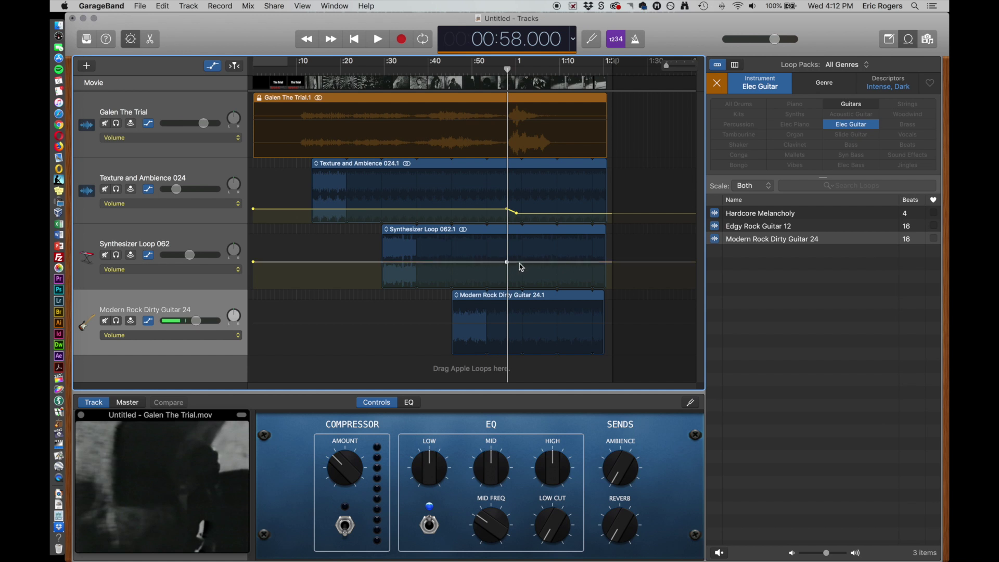
drag(525, 262, 516, 269)
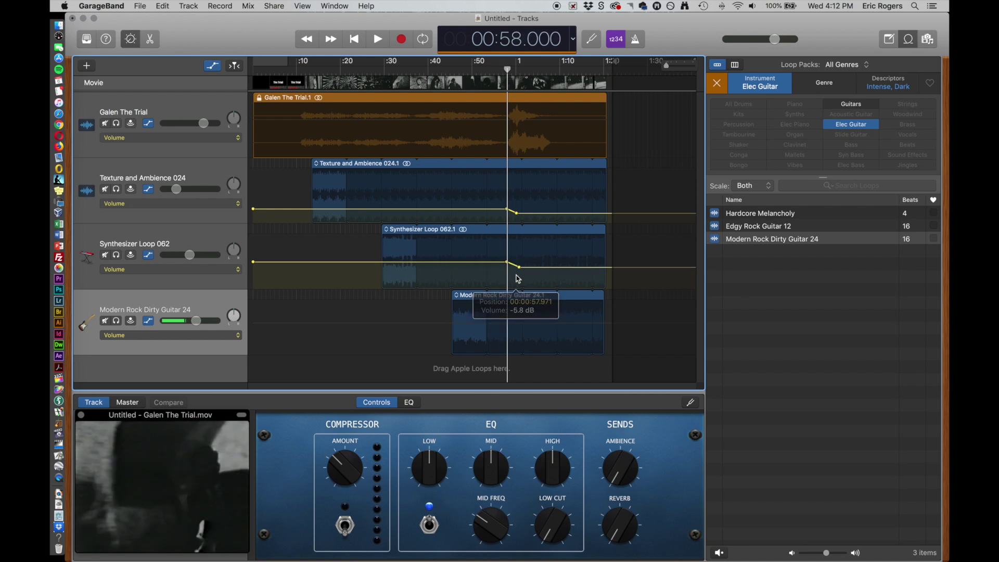
Add two volume automation points on Modern Rock Dirty Guitar 24, one at 58 seconds and a lower one at about 1:01.
click(510, 326)
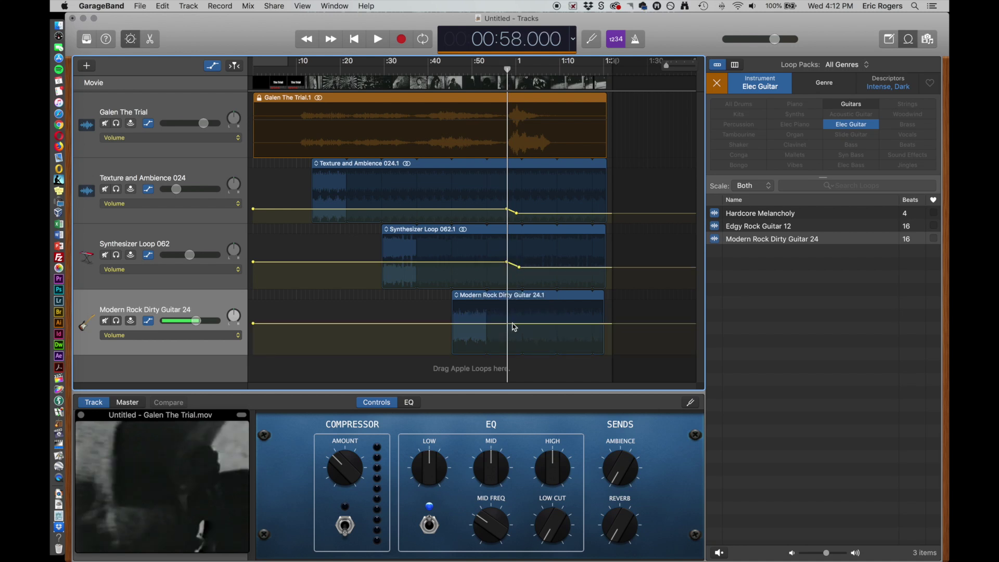
click(509, 324)
click(522, 324)
drag(519, 327, 519, 327)
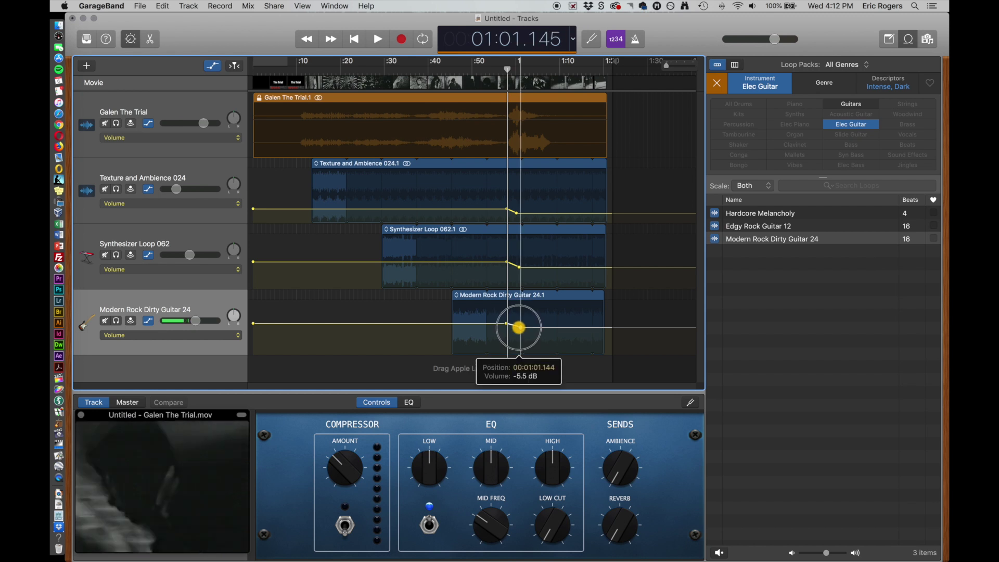
drag(519, 327, 518, 331)
drag(517, 332, 521, 332)
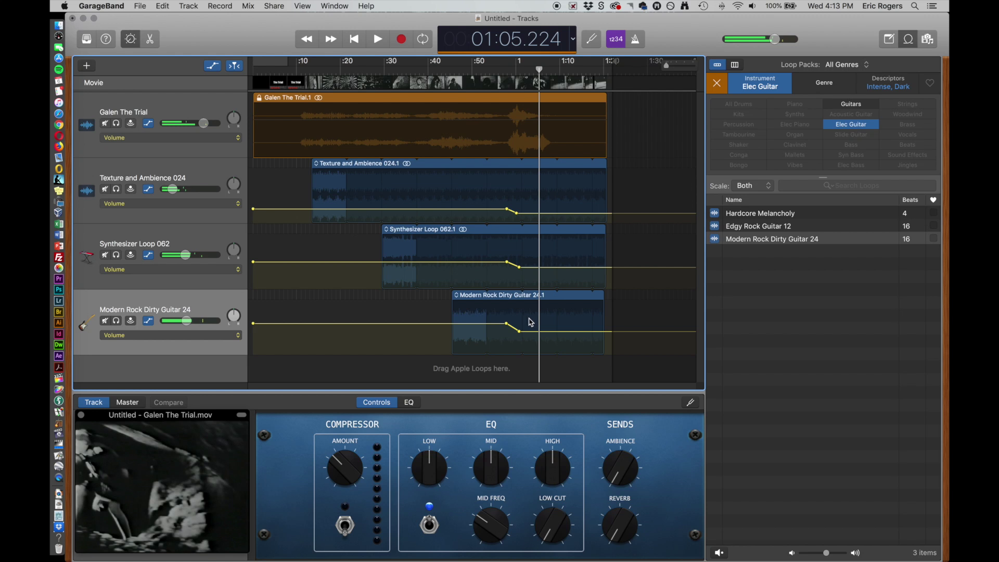
Lengthen the fades down to the lowest volume, ending the guitar's at about 1:04.5 and Synthesizer Loop 062's at about 1:10.
drag(519, 331, 549, 337)
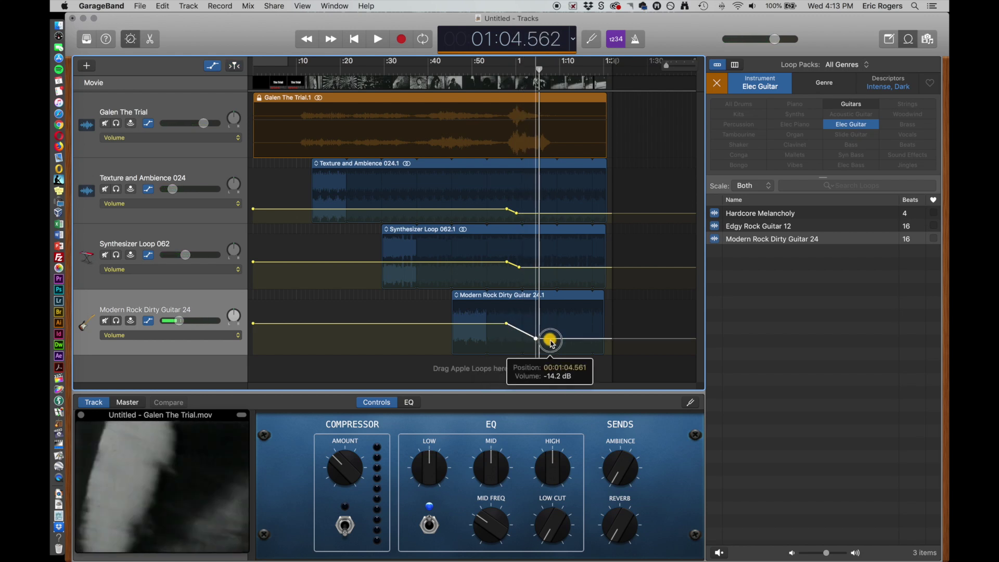
drag(549, 344, 556, 353)
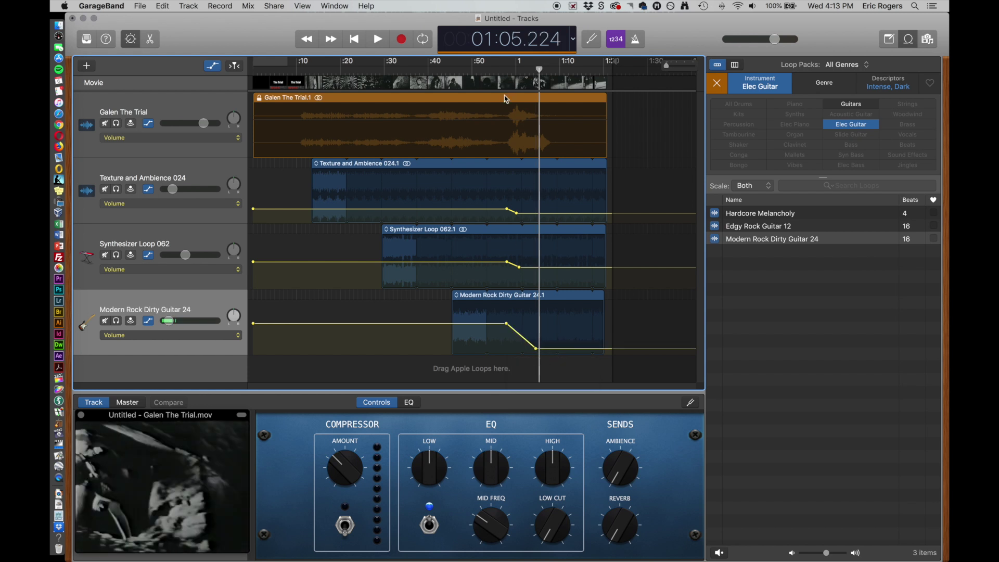
key(space)
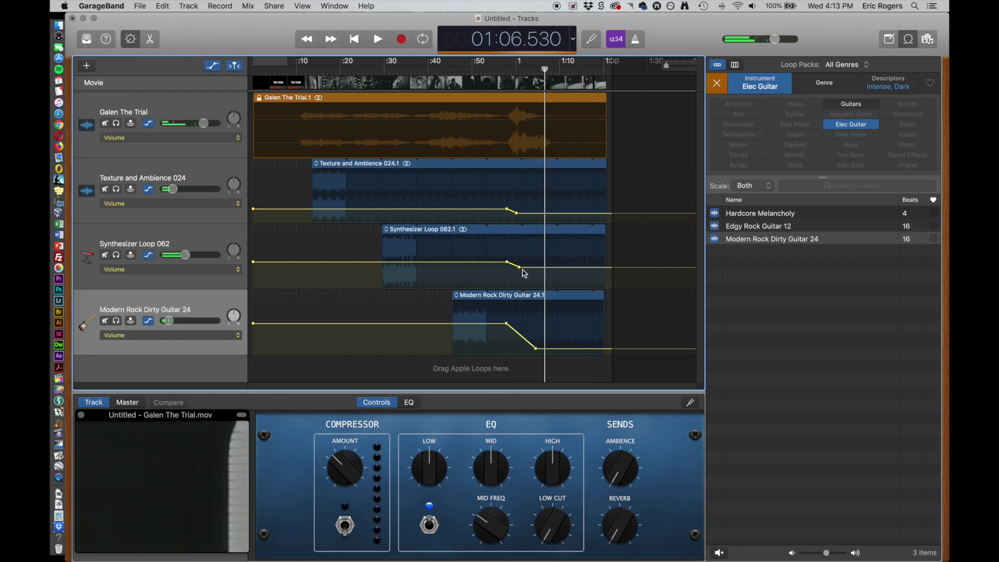
drag(522, 269, 559, 287)
Set the playhead at 25 seconds, solo the Texture and Ambience 024 track, and play it briefly.
click(493, 71)
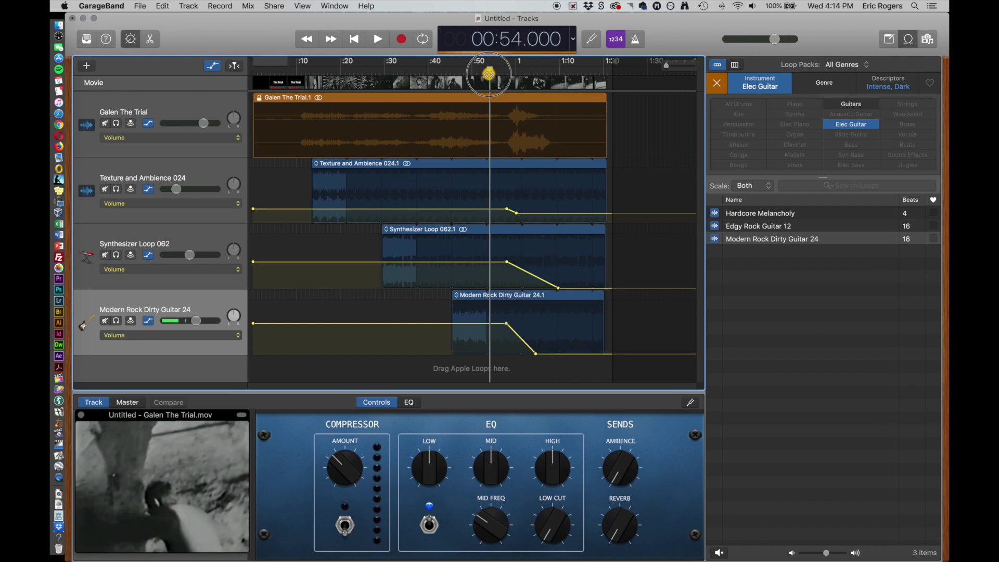
drag(492, 72, 363, 69)
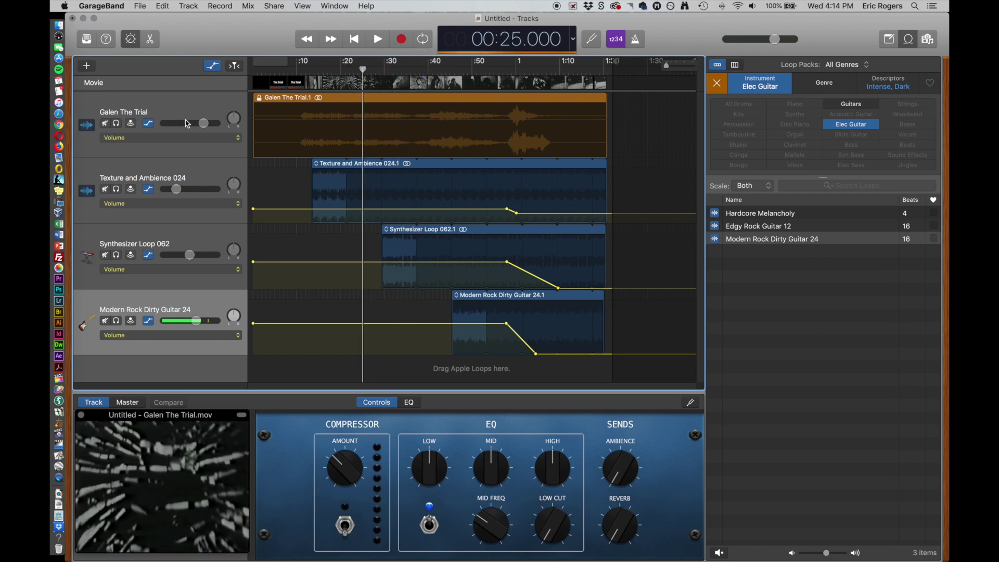
click(118, 192)
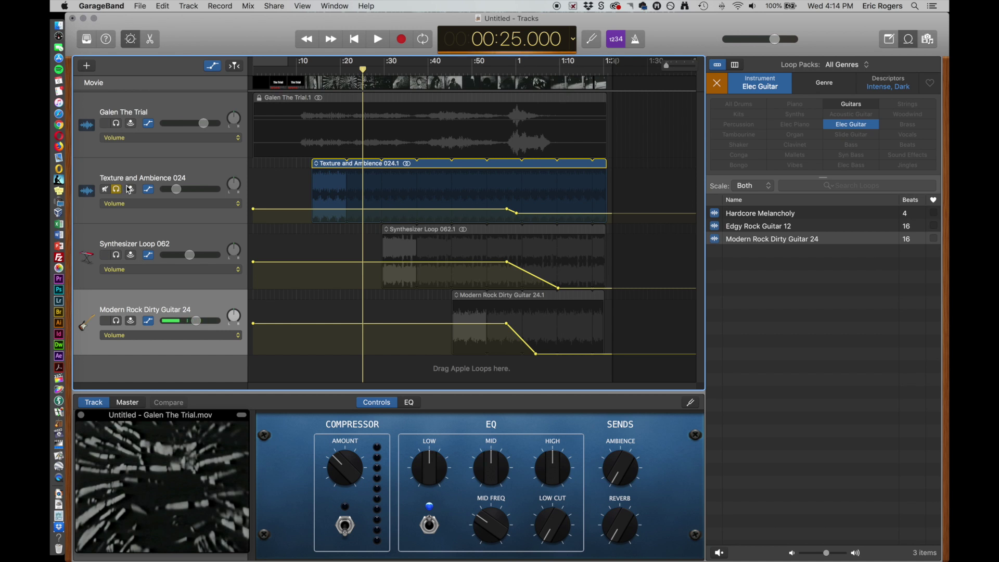
key(space)
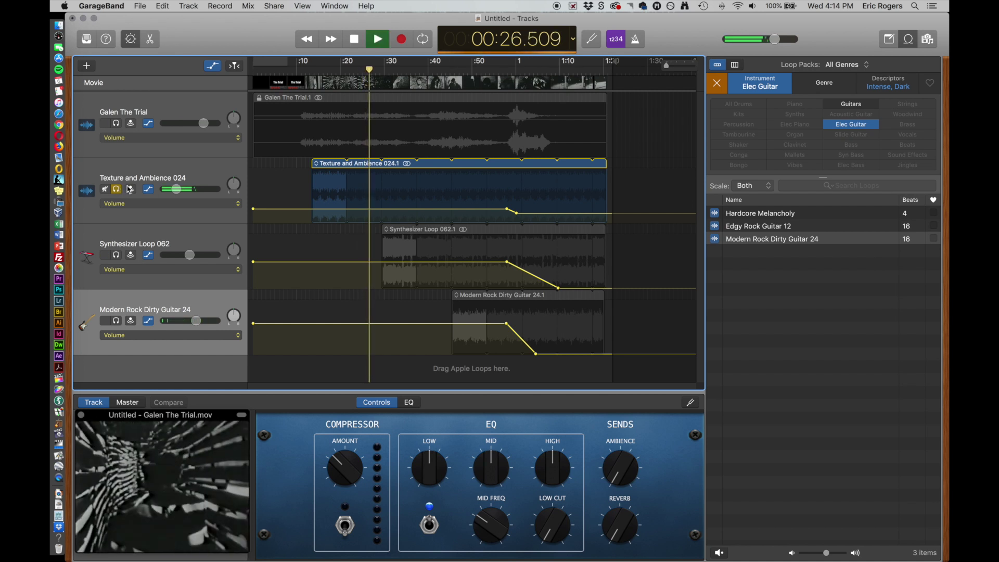
key(space)
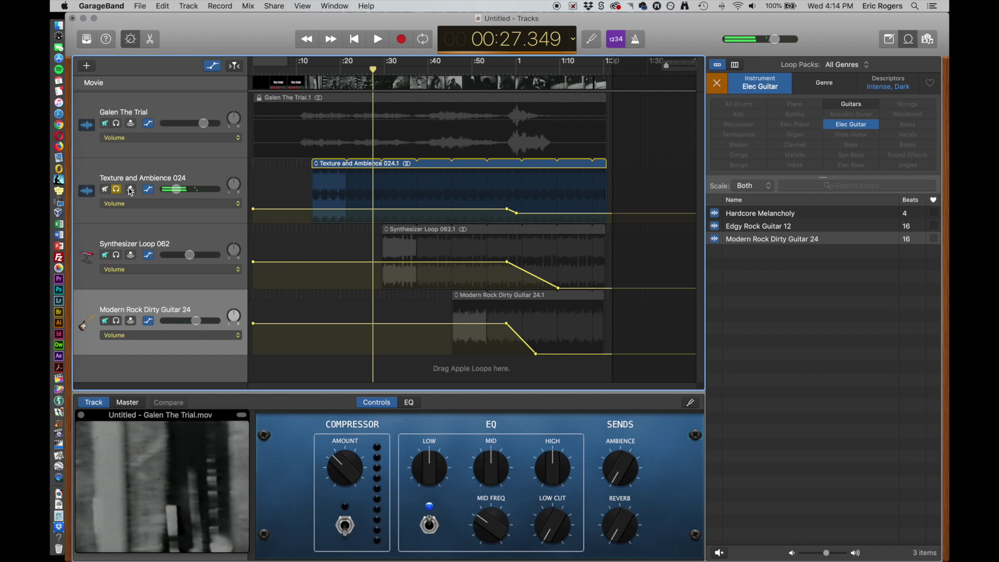
Turn off solo on Texture and Ambience 024, mute the Galen The Trial track, and play the mix from 26 seconds.
click(117, 191)
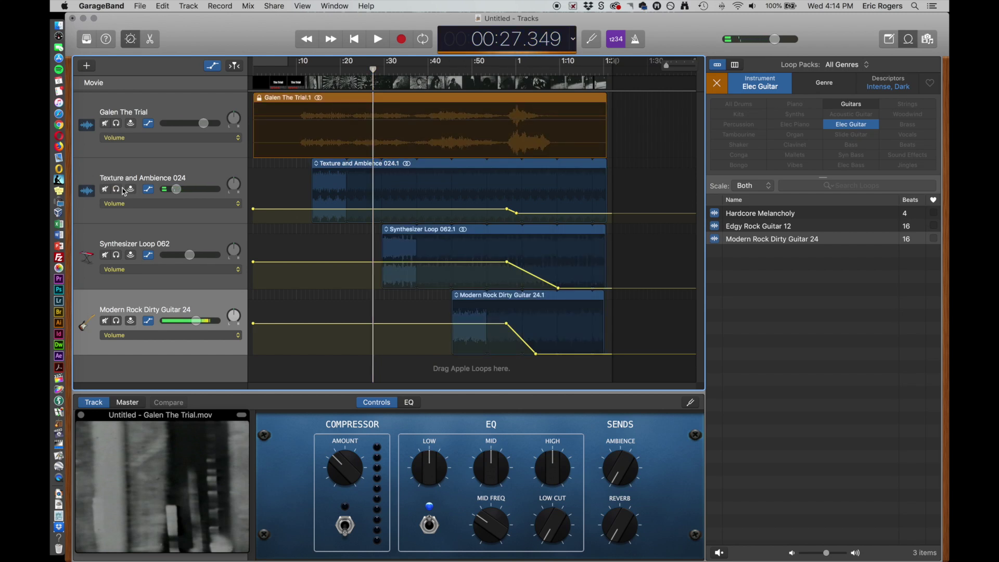
click(368, 70)
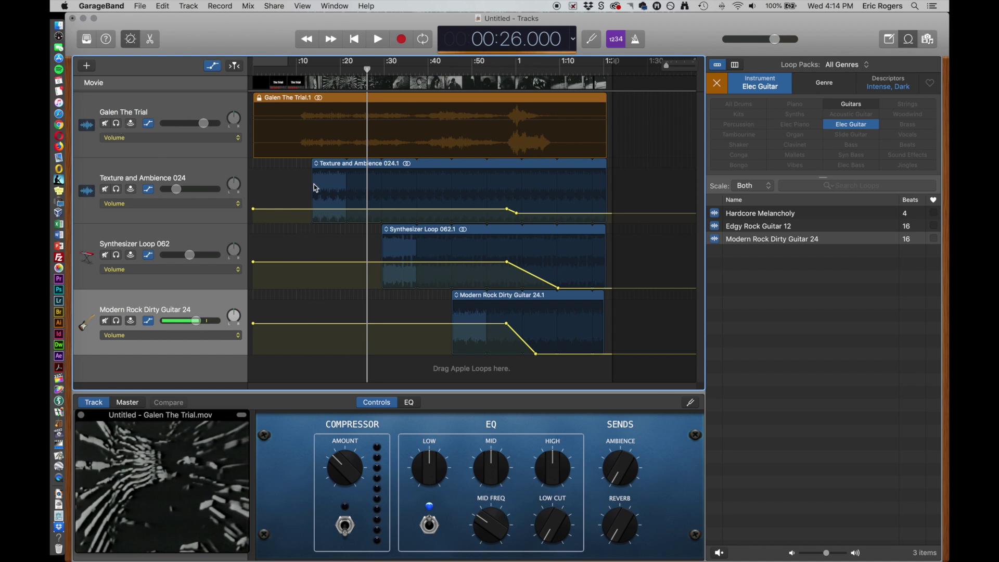
click(105, 125)
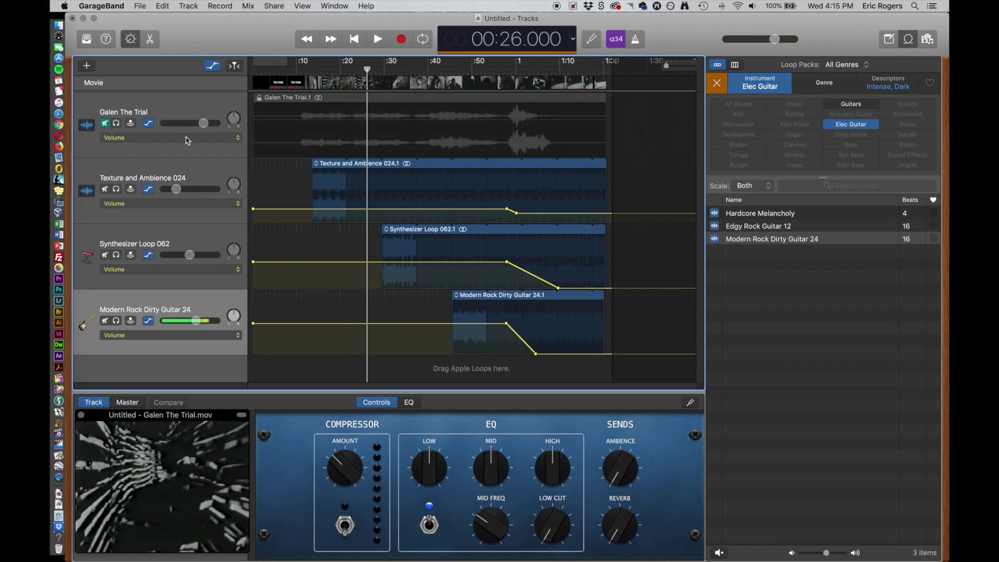
key(space)
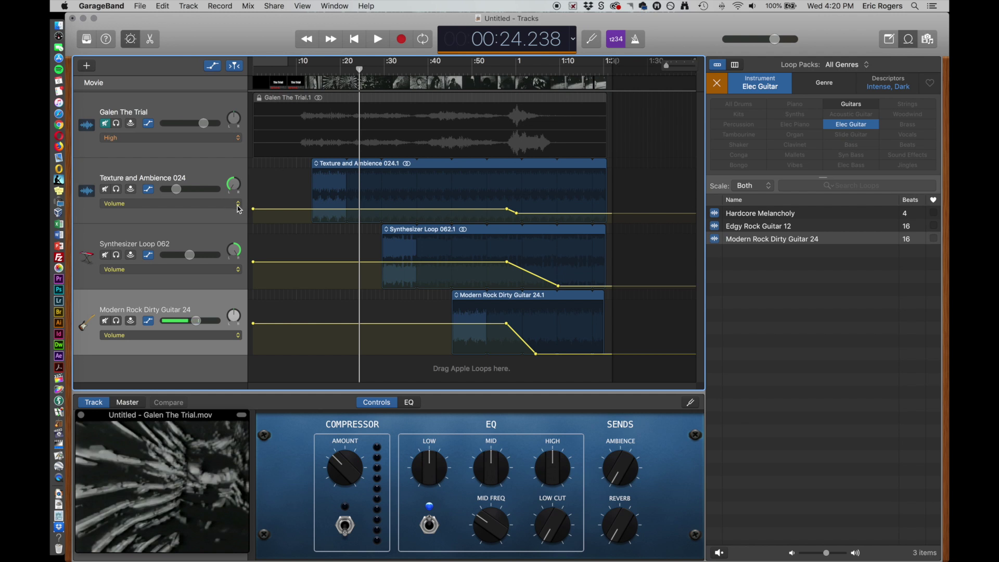
Switch Texture and Ambience 024's automation parameter to Amount and set the playhead at 10 seconds.
click(239, 207)
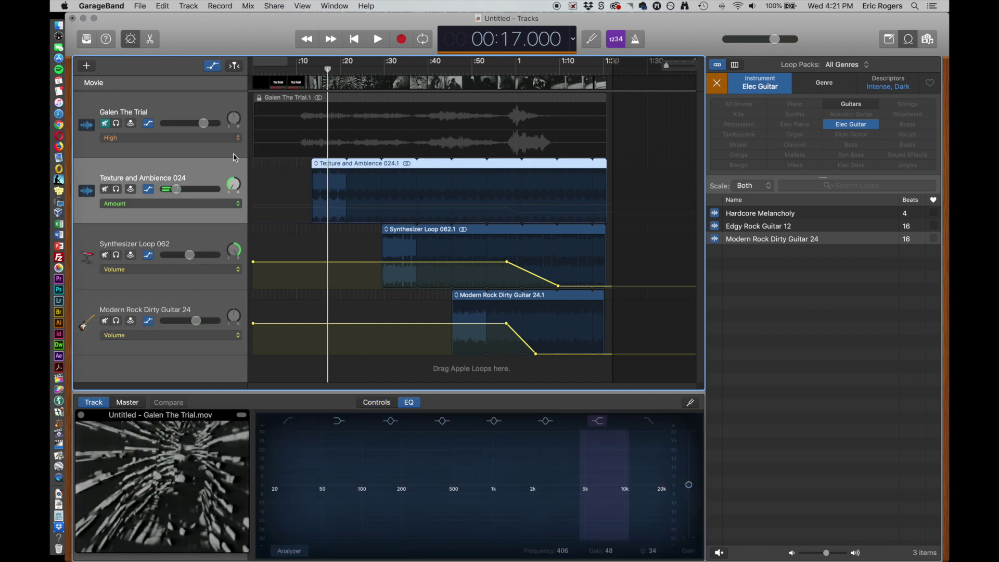
drag(331, 73, 298, 91)
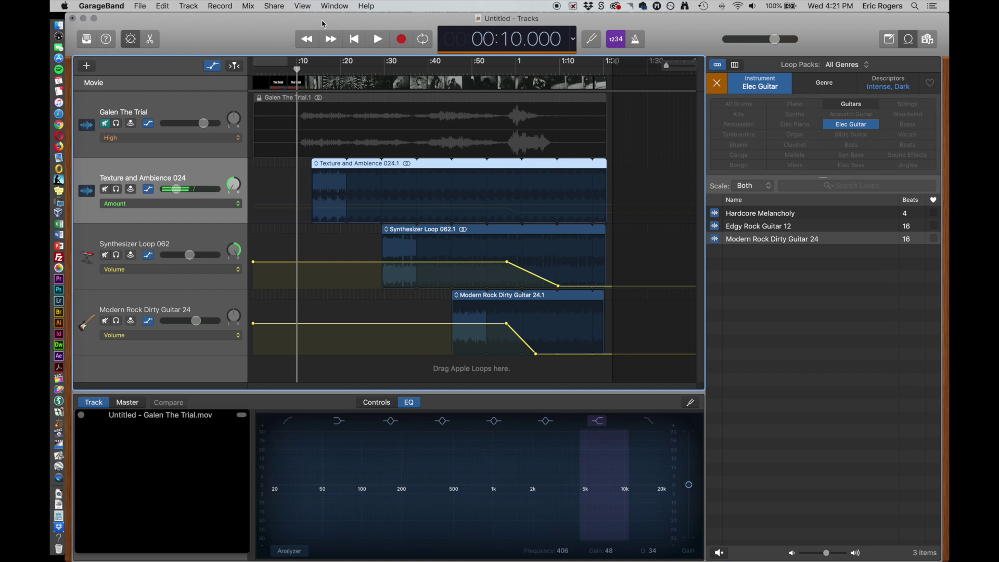
Export the song to disk on the Desktop as an AIFF file in Uncompressed 24-bit quality, keeping the suggested file name.
click(274, 6)
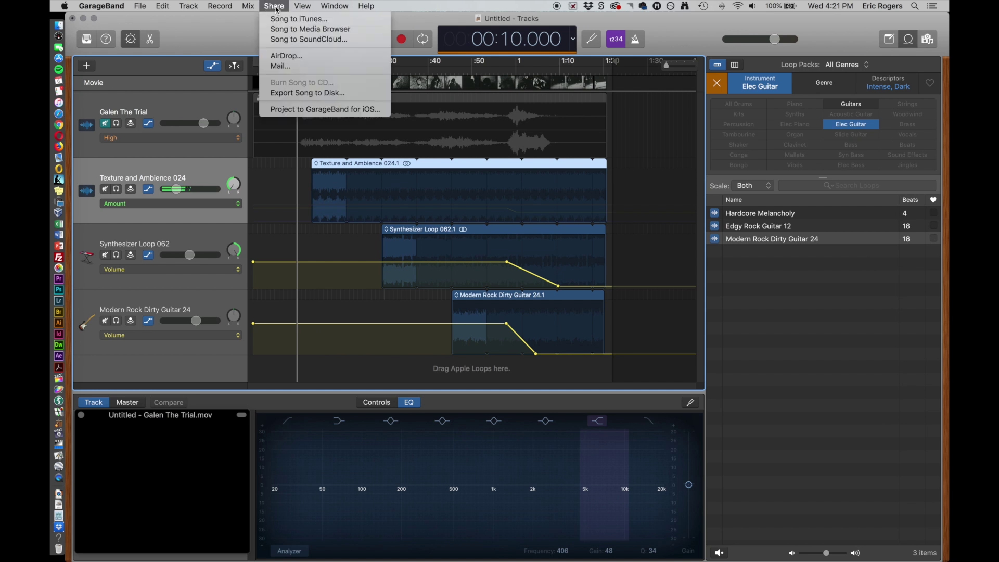
click(308, 93)
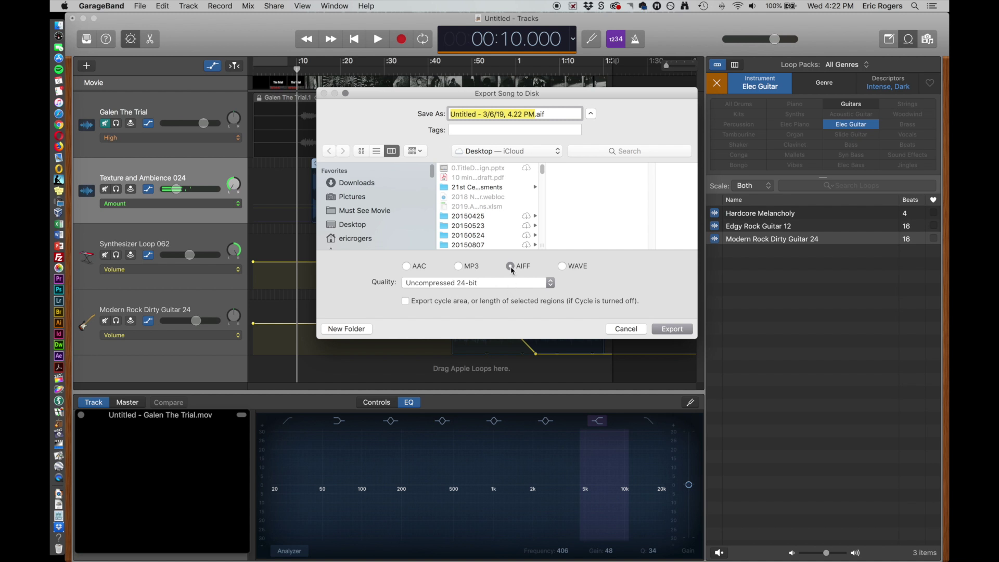
click(443, 285)
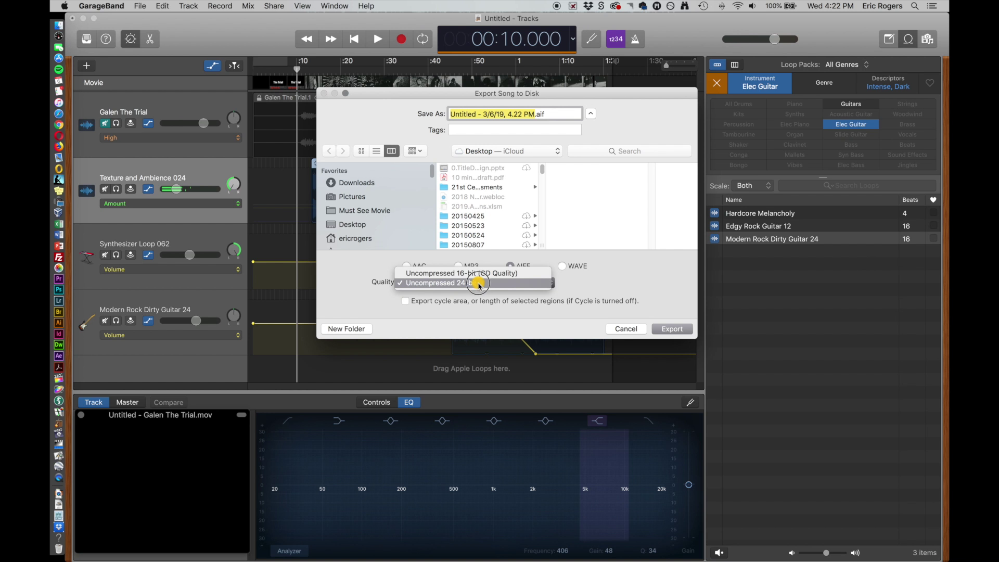
click(545, 284)
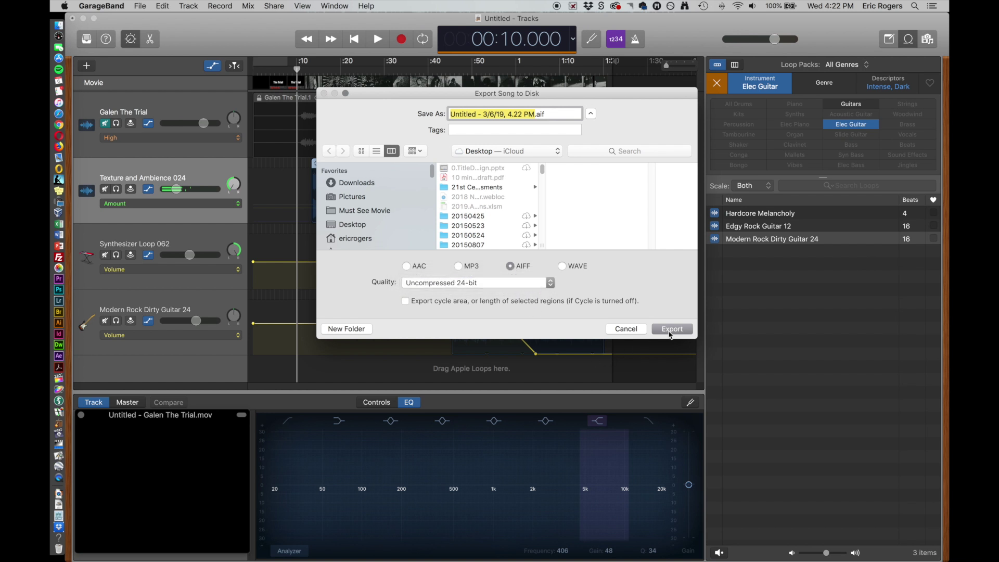
click(672, 329)
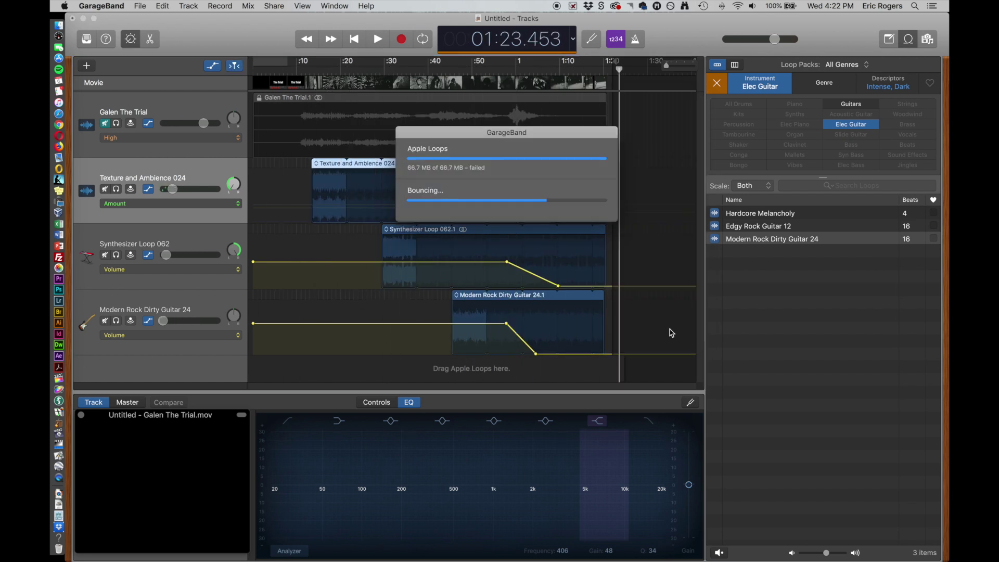
Switch to the desktop and open the exported Untitled .aif file in iTunes for playback.
key(super+h)
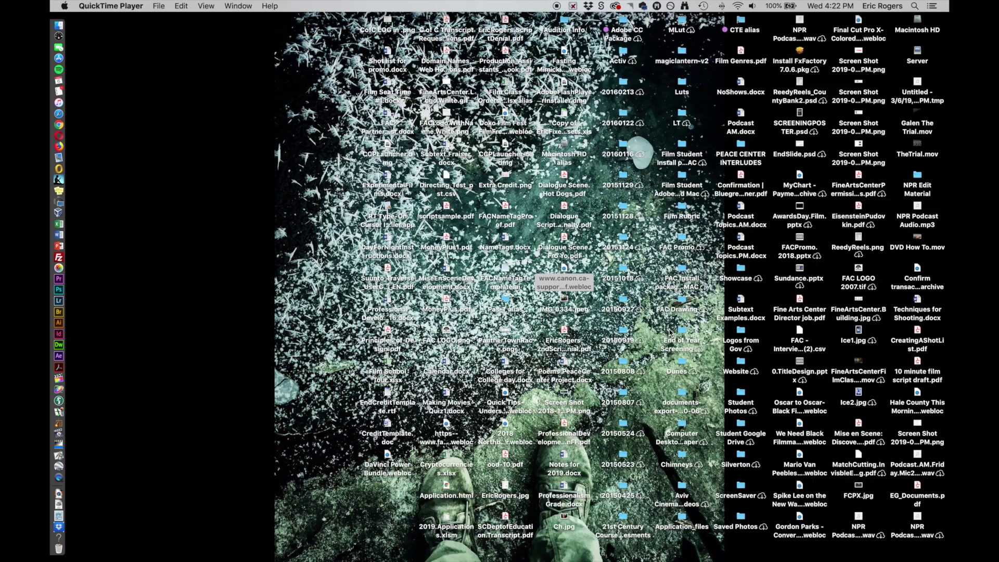
click(899, 74)
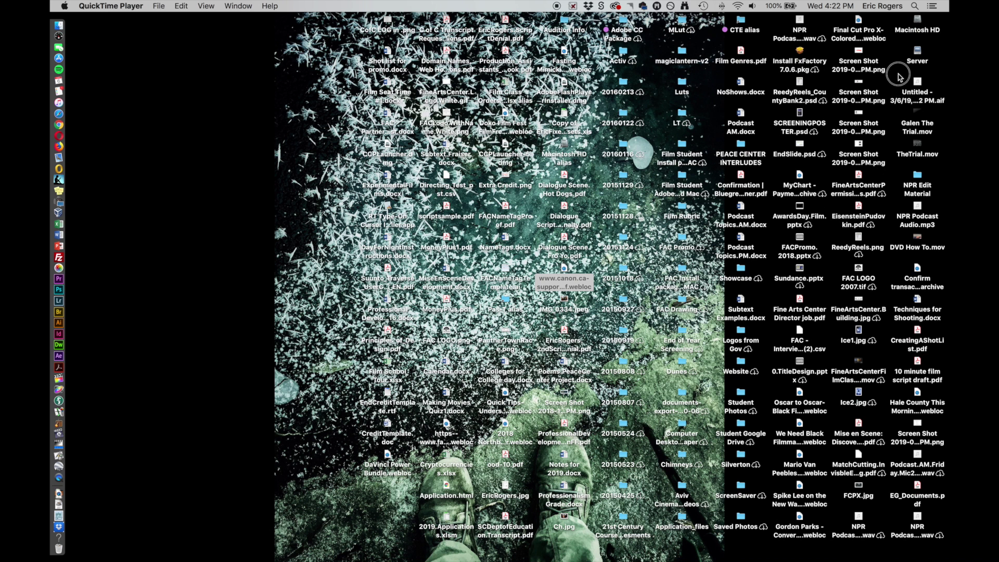
click(923, 84)
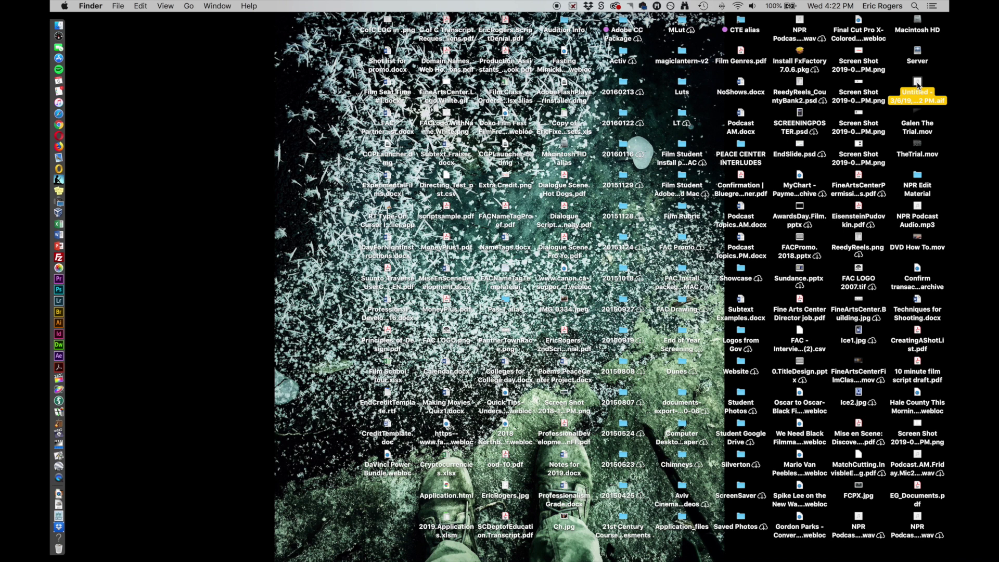
double_click(918, 86)
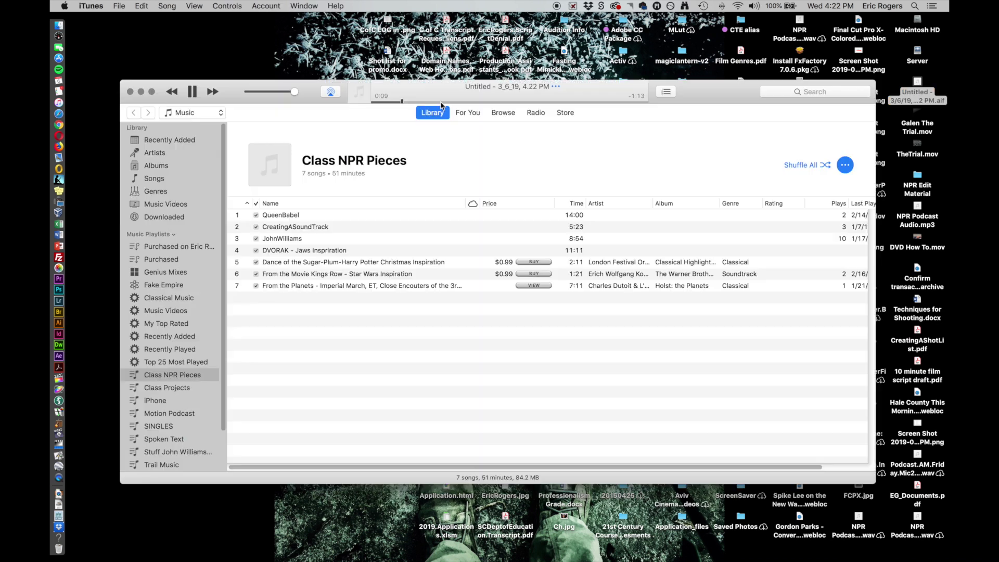
Sample two further points in the exported soundtrack, stop playback and close the iTunes window.
click(441, 102)
click(488, 102)
key(space)
key(super+w)
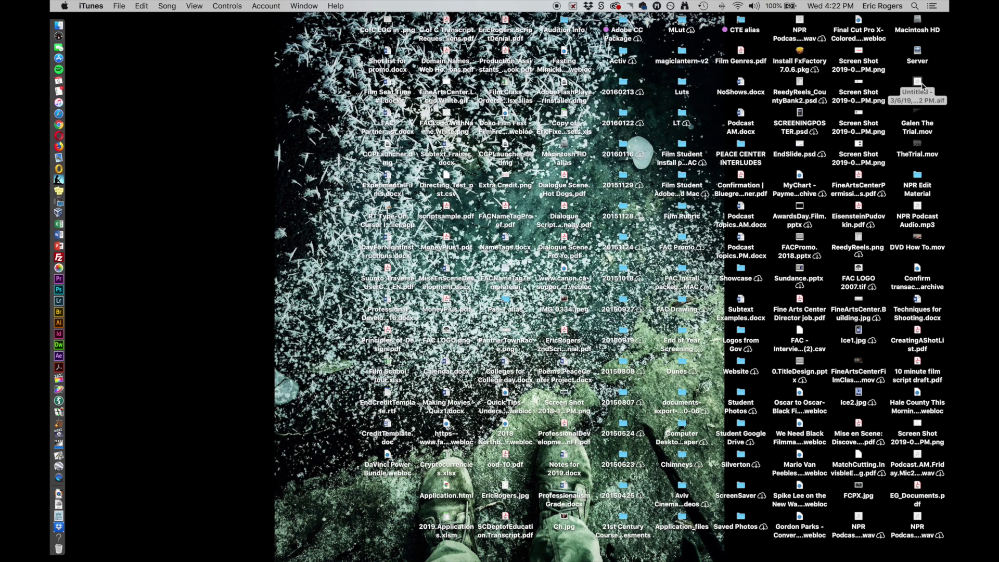